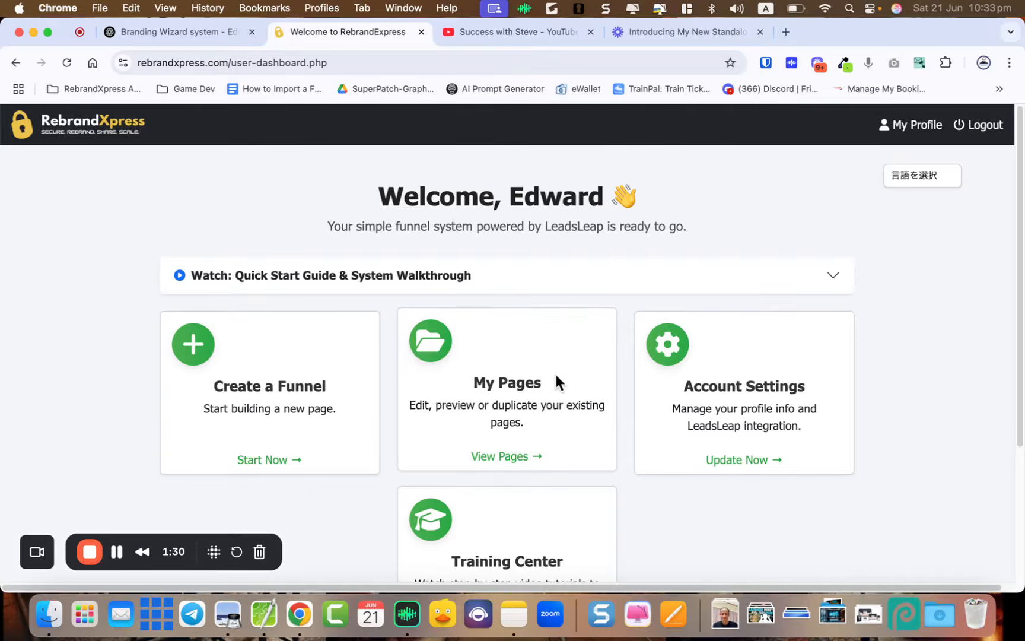
Expand the Quick Start Guide & System Walkthrough section, view its video, and collapse the section again
left_click(529, 280)
scroll(532, 278, "down", 3)
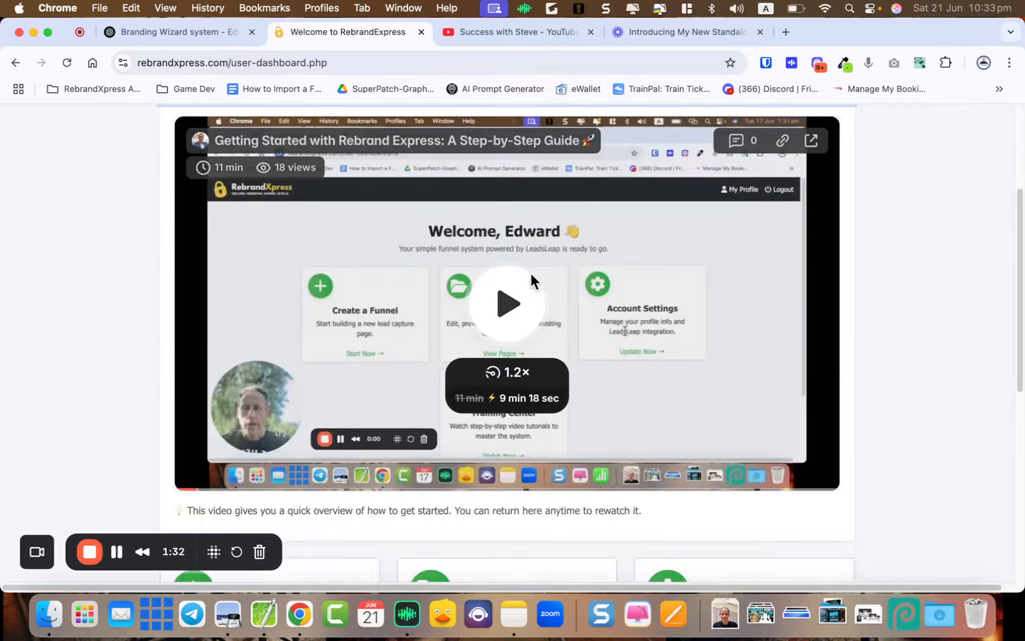
scroll(532, 278, "up", 2)
scroll(532, 277, "down", 1)
scroll(532, 278, "up", 1)
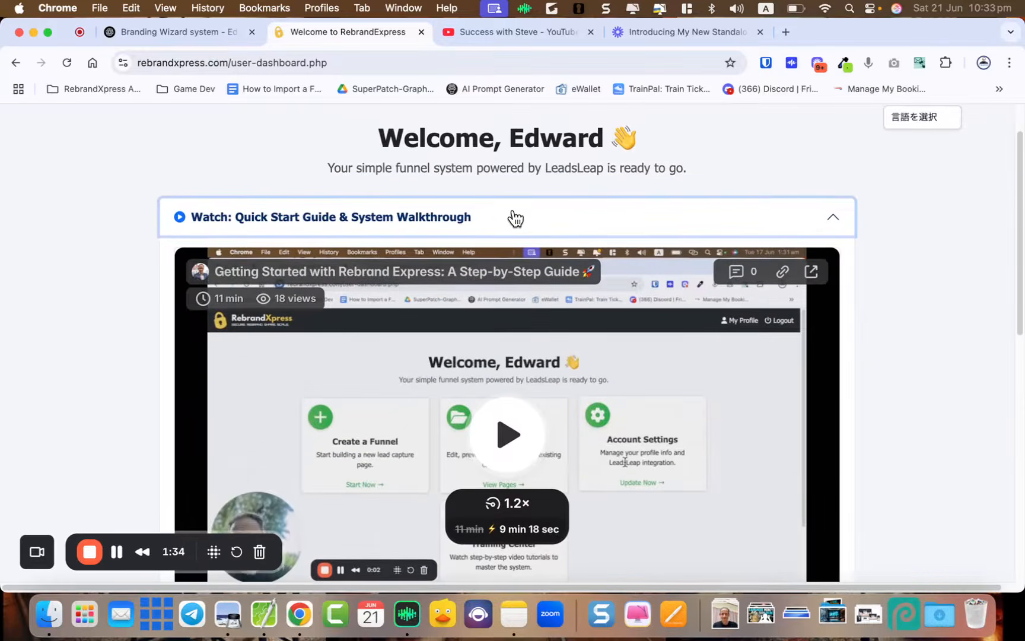
left_click(516, 214)
Open My Pages and look through the list of existing capture and landing pages
scroll(513, 214, "down", 3)
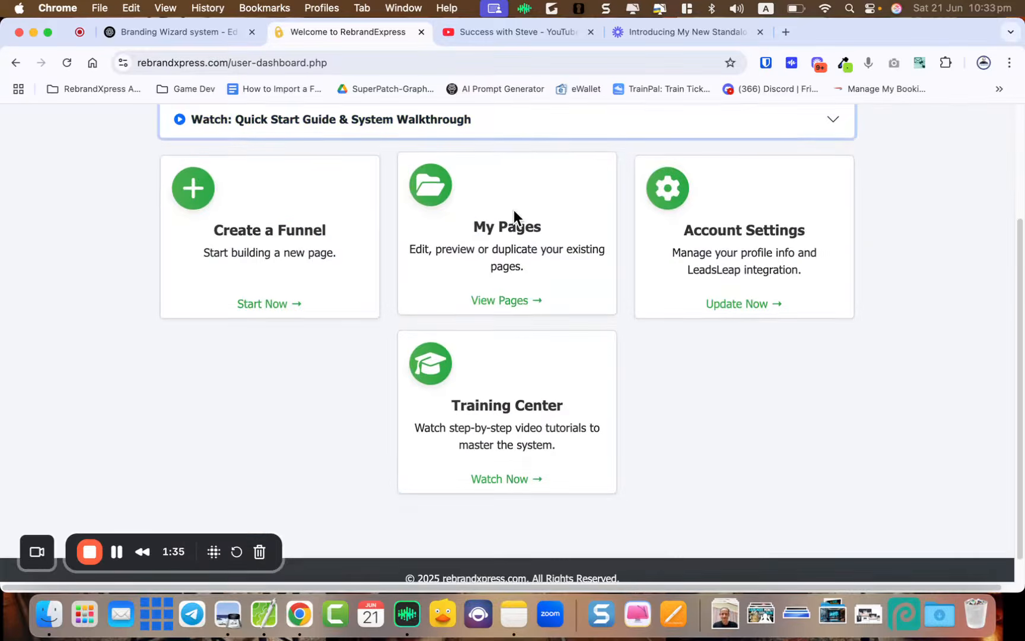
left_click(508, 304)
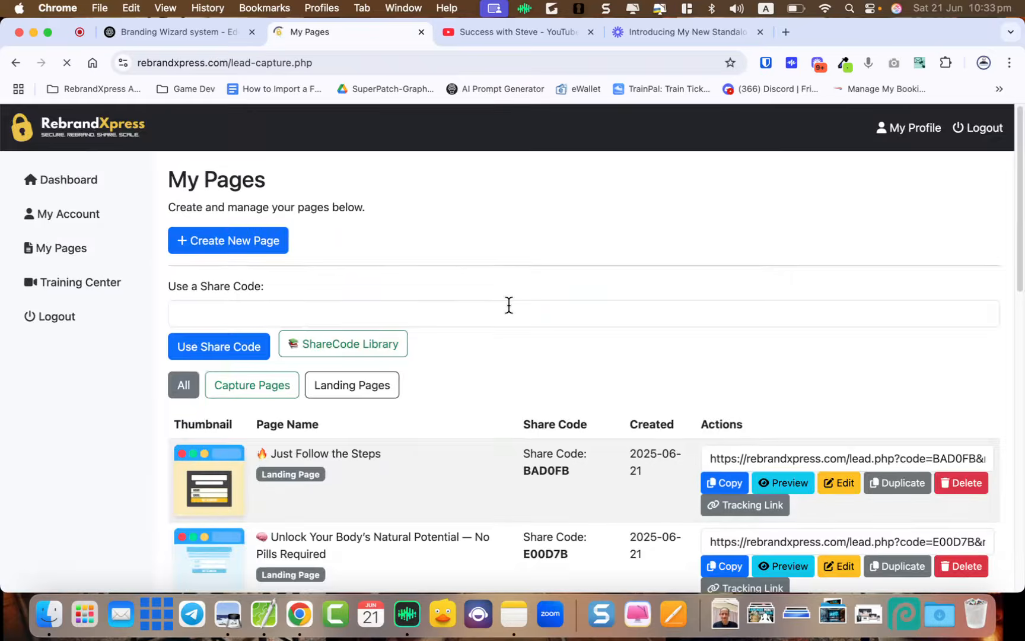
scroll(509, 305, "down", 4)
scroll(508, 305, "down", 5)
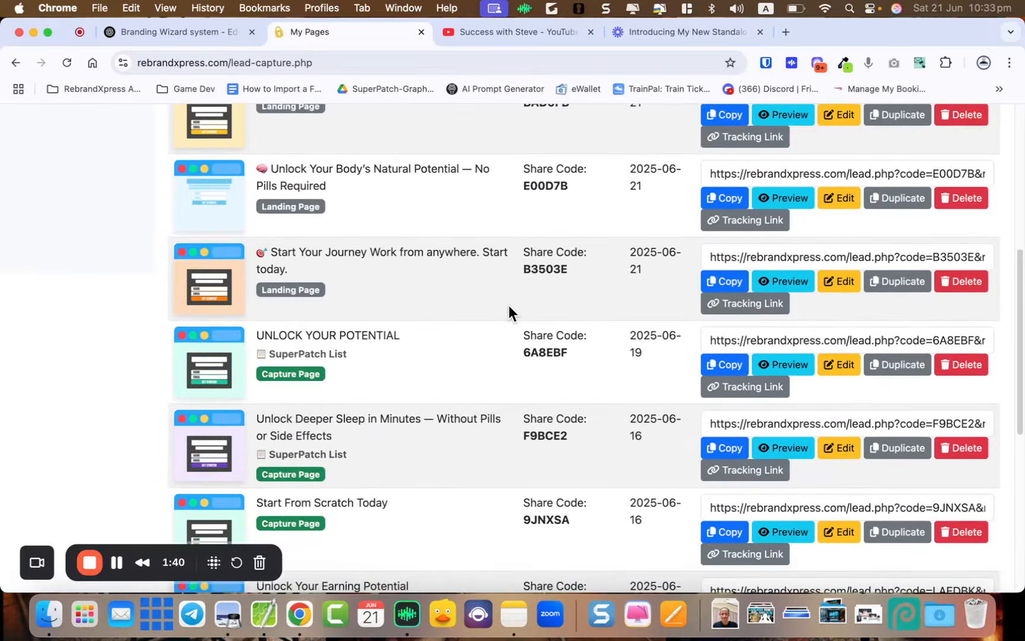
scroll(508, 305, "down", 3)
scroll(350, 222, "up", 4)
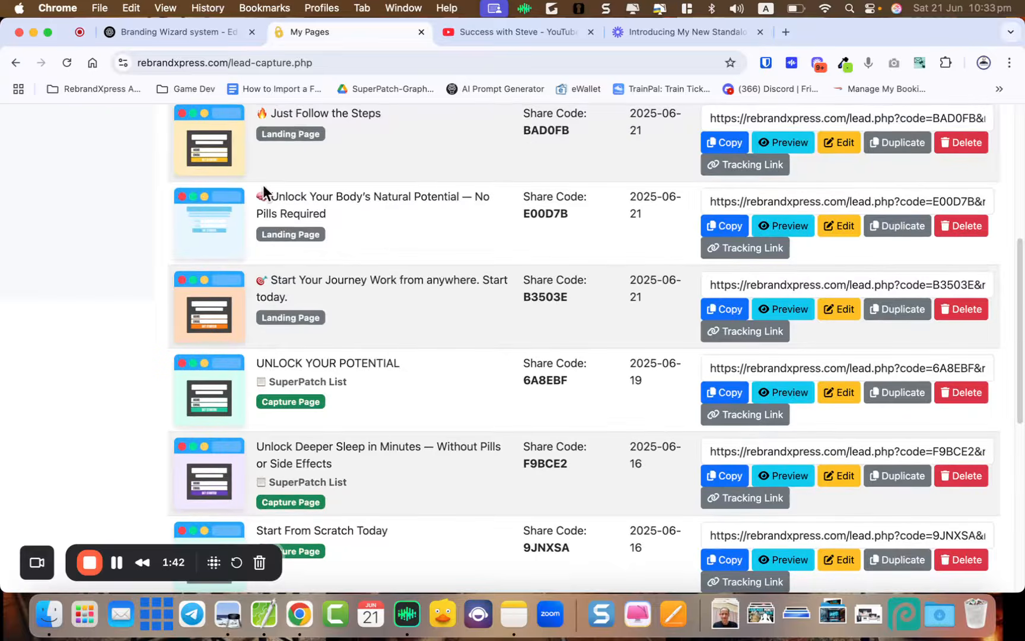
scroll(345, 288, "up", 8)
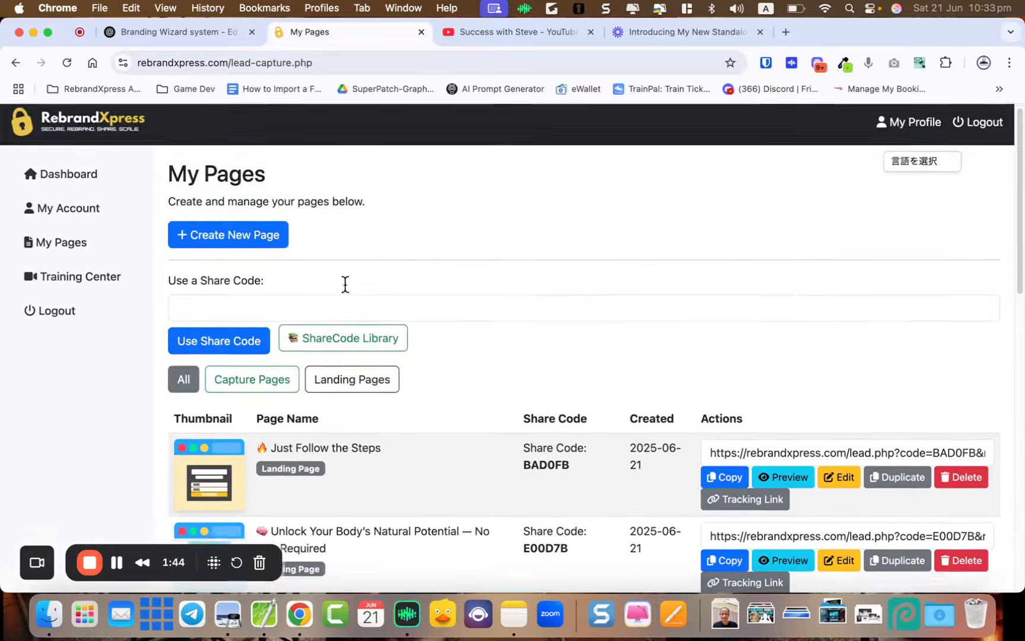
scroll(344, 285, "down", 5)
scroll(343, 289, "up", 5)
scroll(339, 299, "down", 3)
scroll(332, 337, "down", 1)
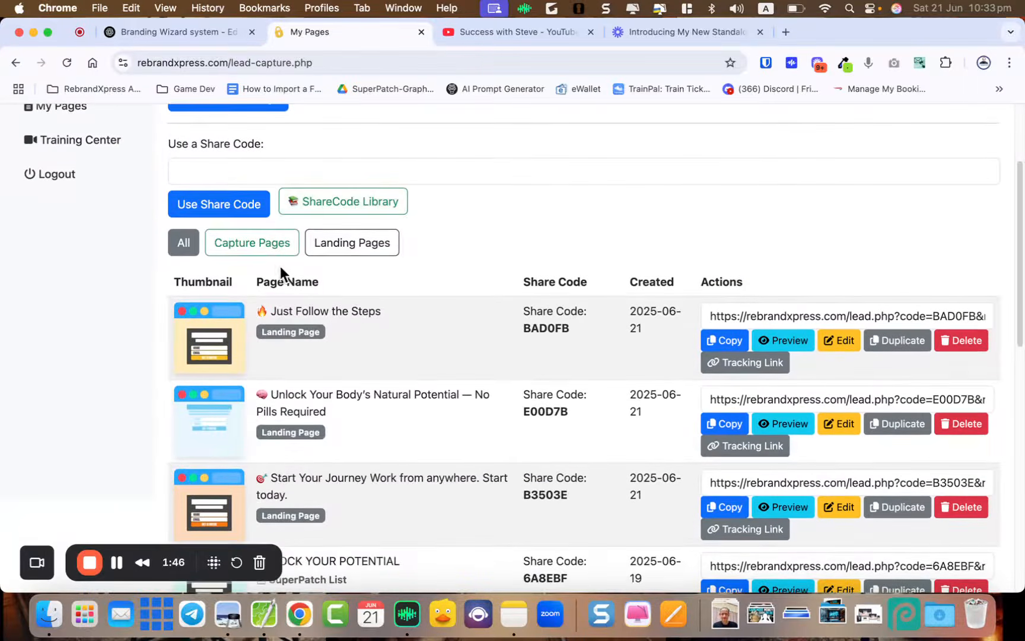
Filter the page list to Capture Pages and examine the entries and their assigned SuperPatch List labels
left_click(255, 249)
scroll(301, 304, "down", 10)
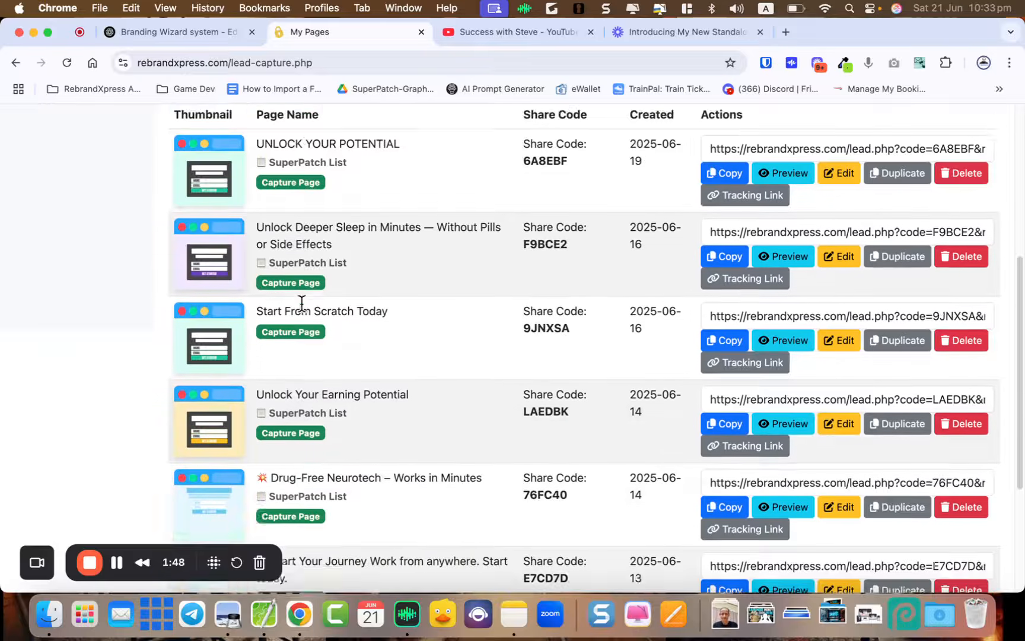
scroll(302, 304, "up", 10)
scroll(301, 304, "up", 1)
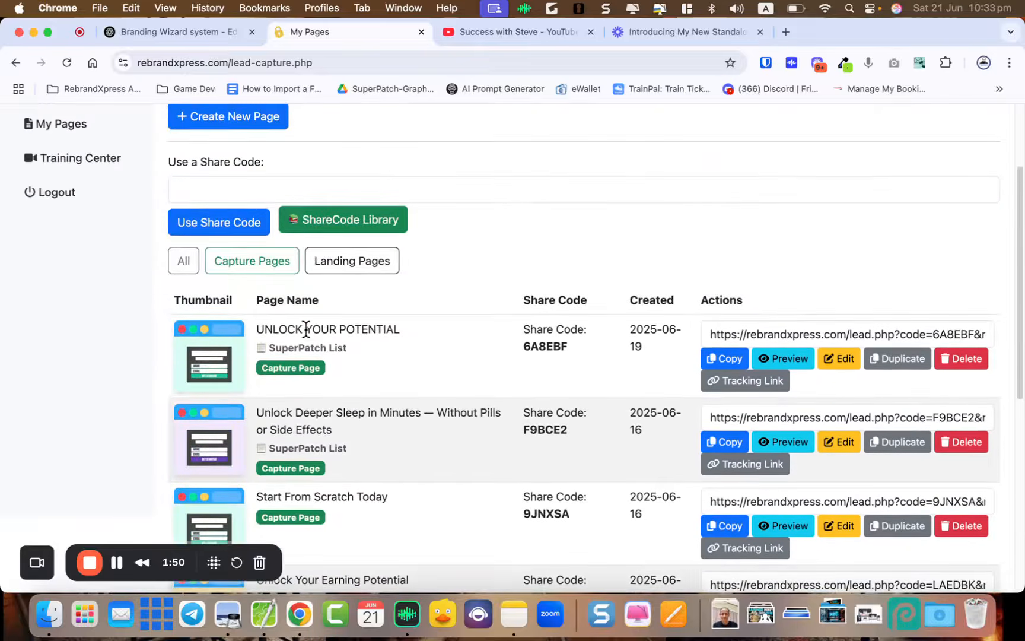
scroll(305, 330, "down", 2)
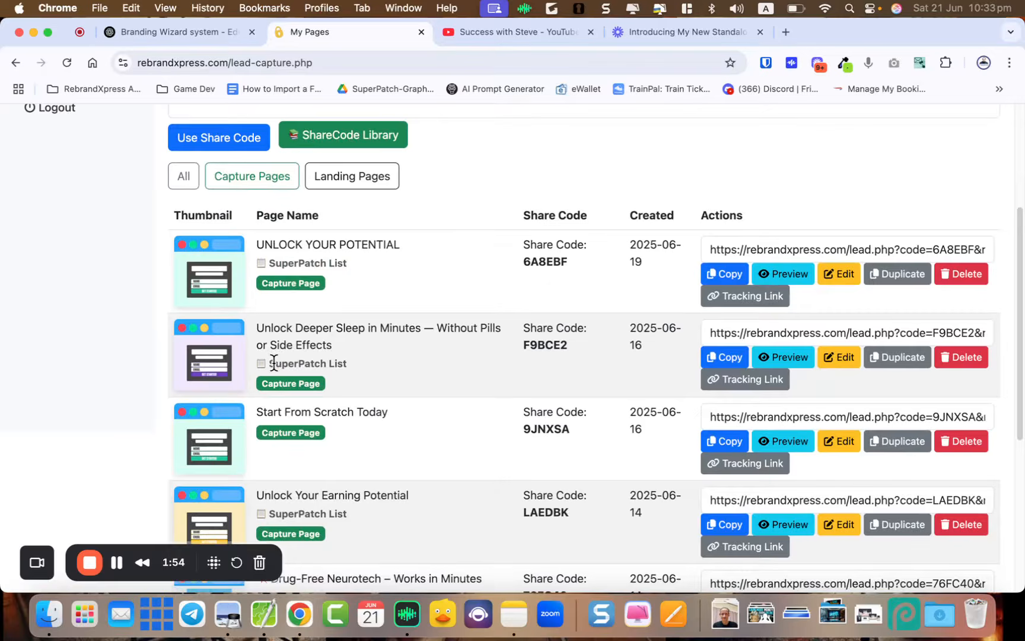
left_click_drag(274, 362, 364, 364)
left_click(365, 365)
scroll(364, 364, "down", 3)
scroll(365, 365, "up", 5)
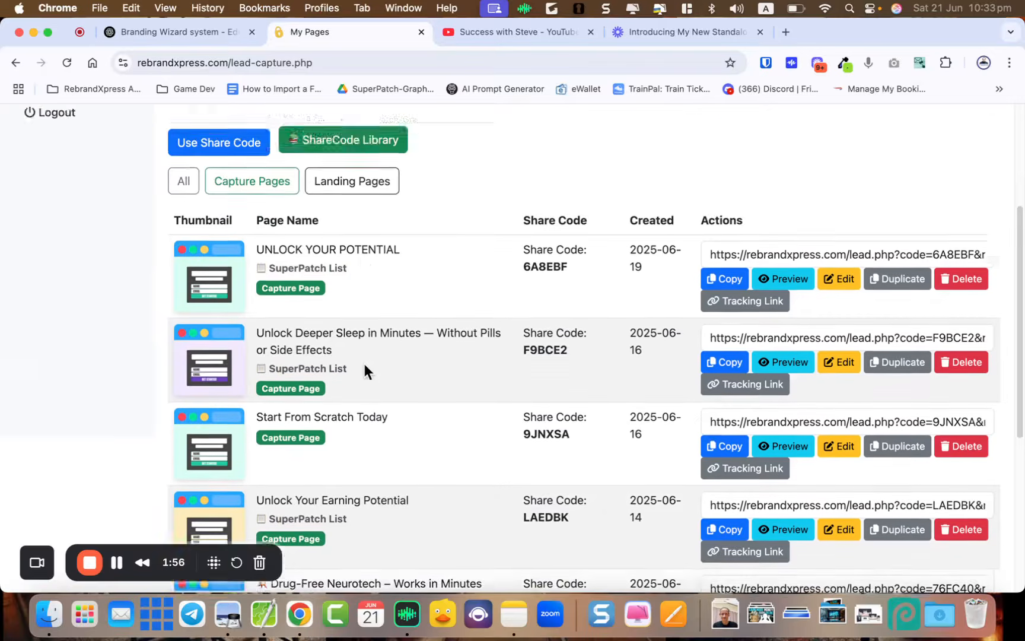
scroll(382, 395, "down", 3)
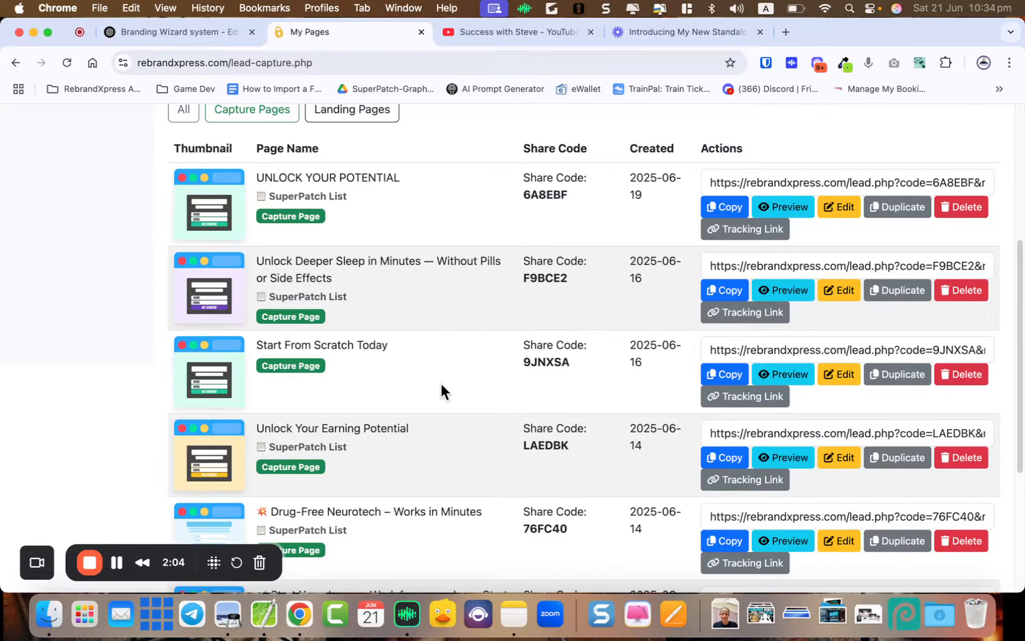
scroll(441, 384, "up", 4)
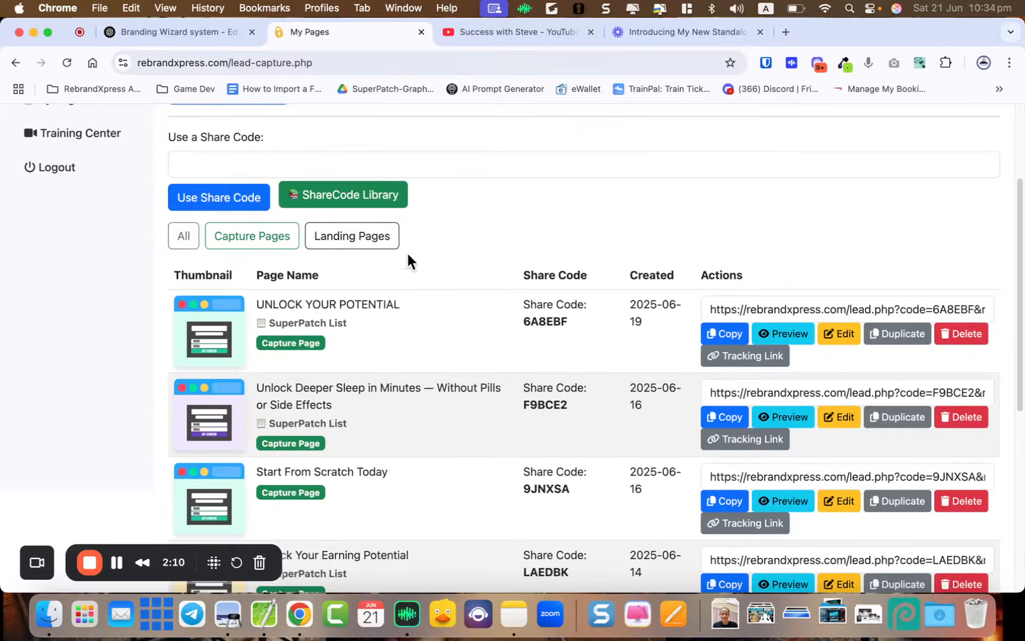
Compare the Landing Pages and Capture Pages filters, leaving the list filtered to Landing Pages
left_click(355, 251)
scroll(398, 318, "down", 1)
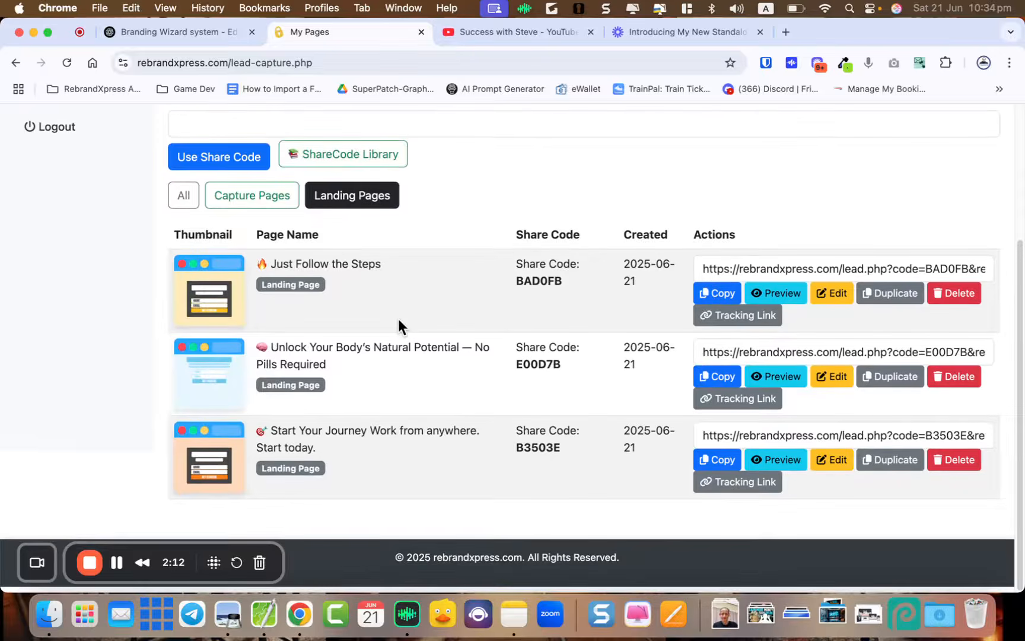
left_click(263, 213)
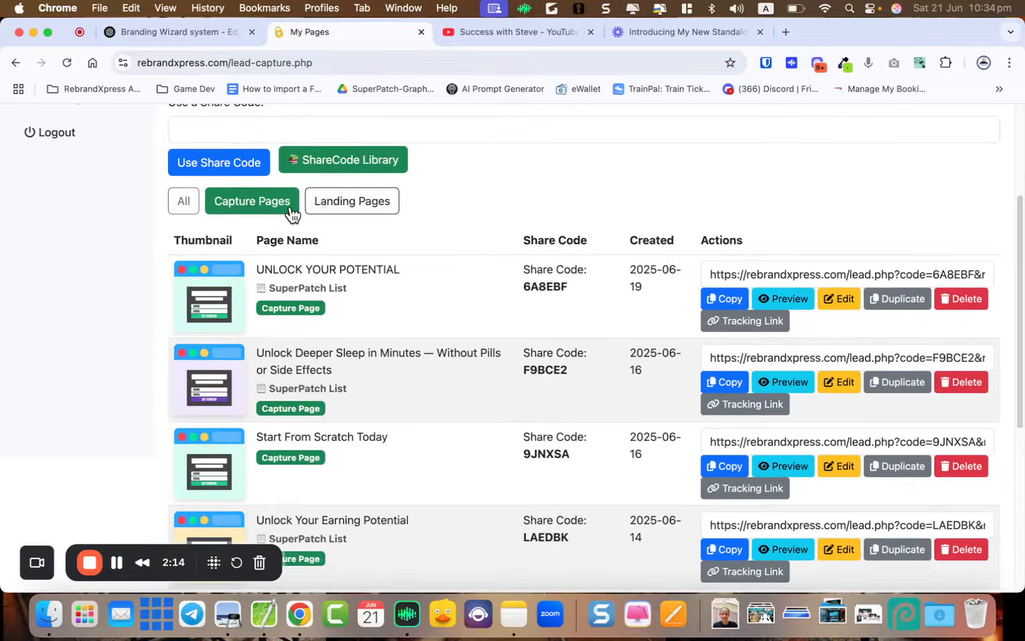
left_click(325, 215)
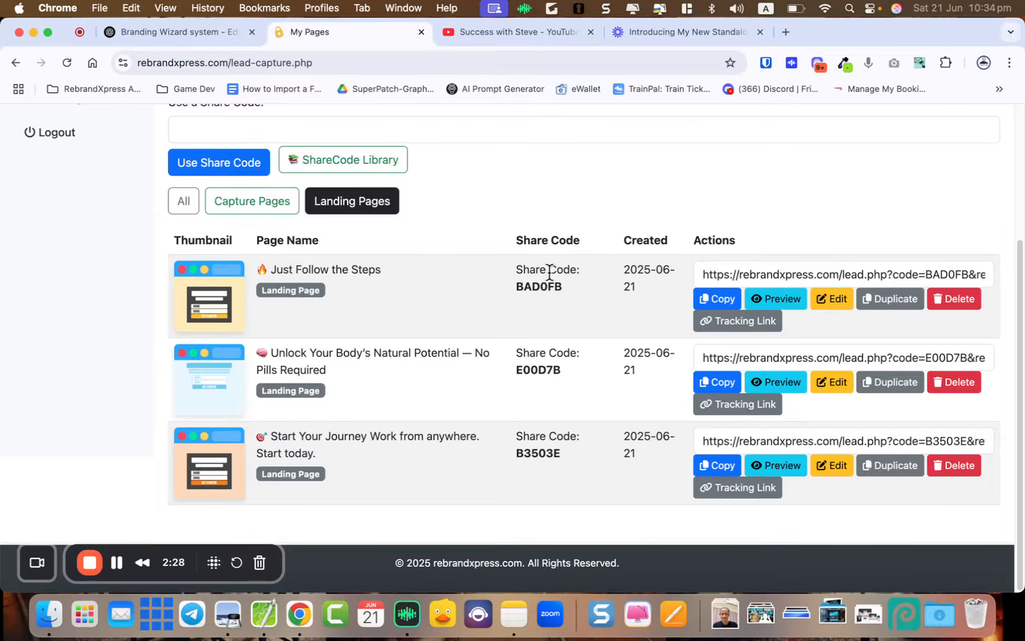
Start creating a new page from the My Pages overview
scroll(562, 272, "up", 5)
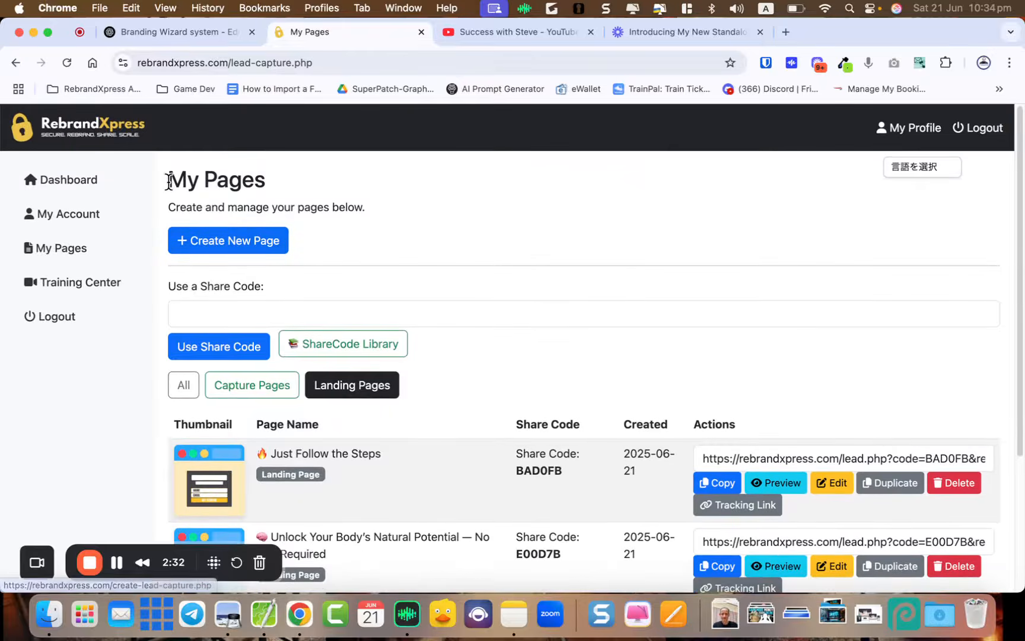
left_click_drag(178, 178, 291, 179)
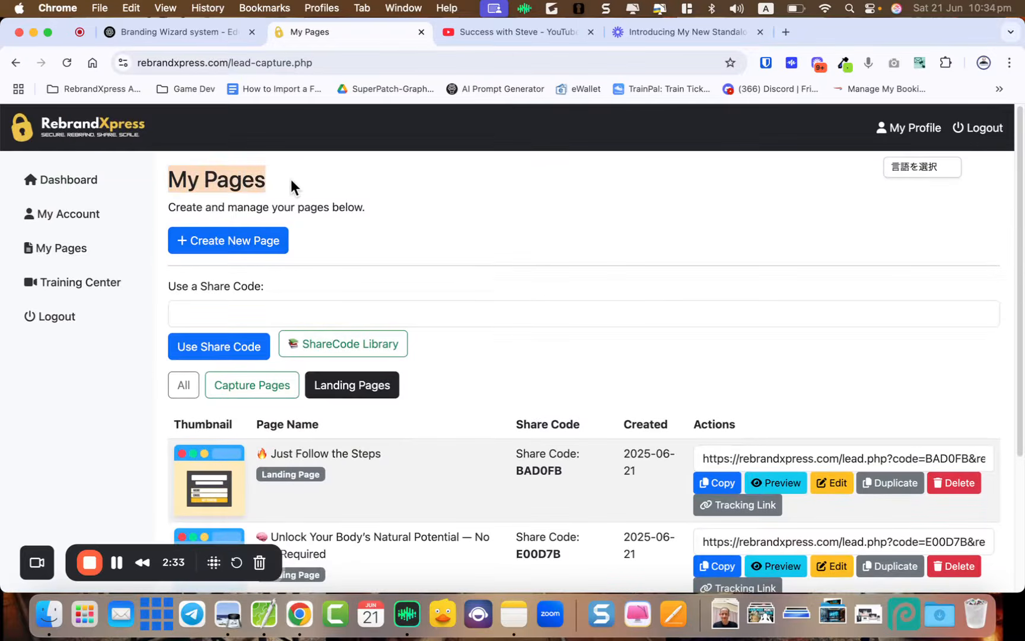
left_click(167, 184)
left_click_drag(166, 181, 275, 176)
left_click(276, 177)
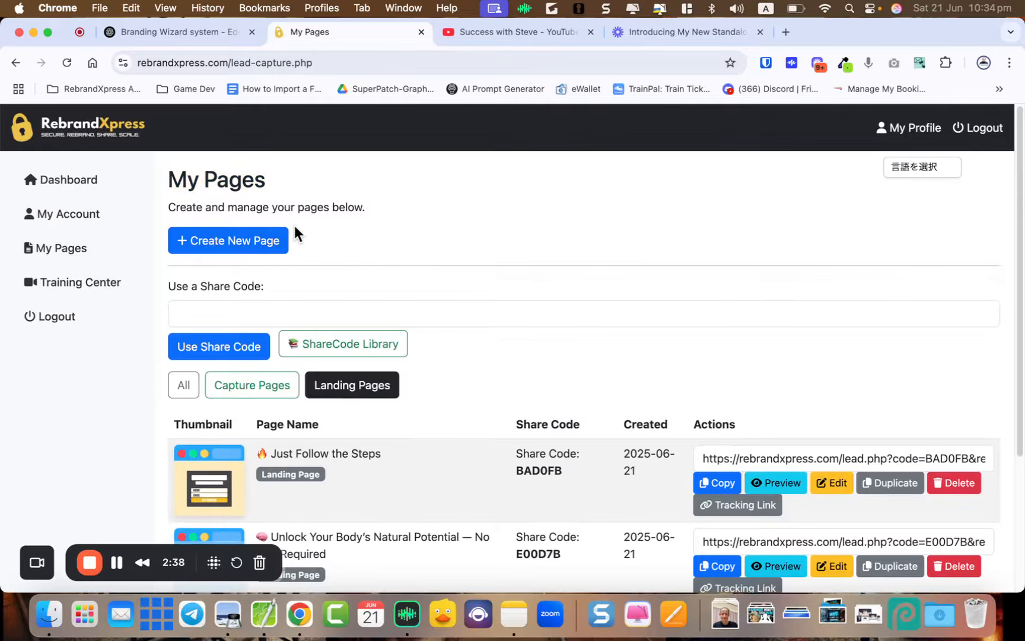
left_click(230, 242)
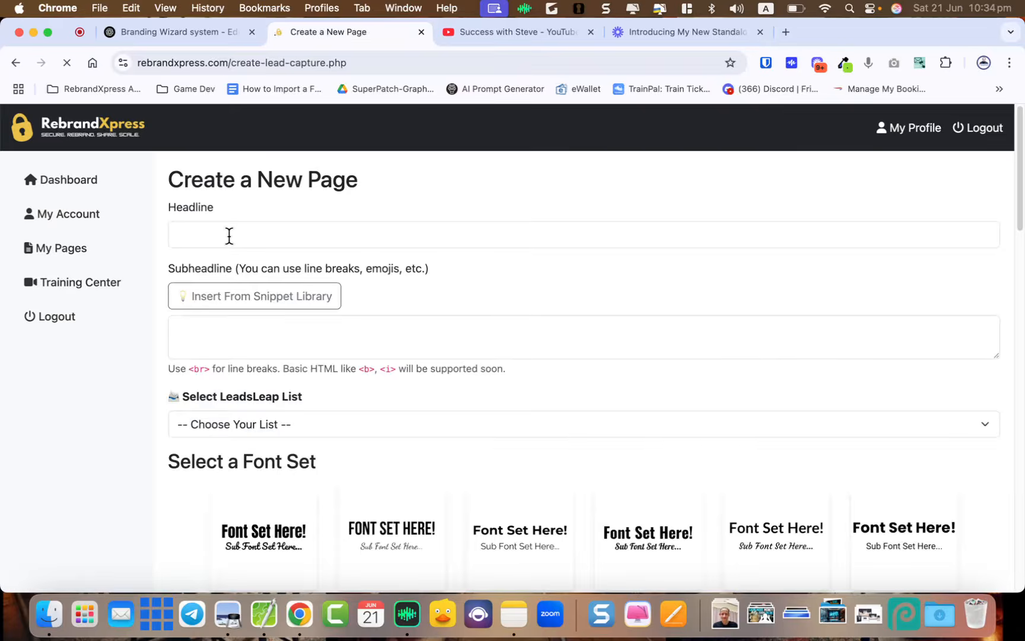
Examine the new page form's subheadline editor, font sets, backgrounds, mockup images, call-to-action buttons, theme colors and redirect settings
scroll(229, 236, "down", 1)
scroll(229, 236, "down", 2)
scroll(229, 236, "up", 2)
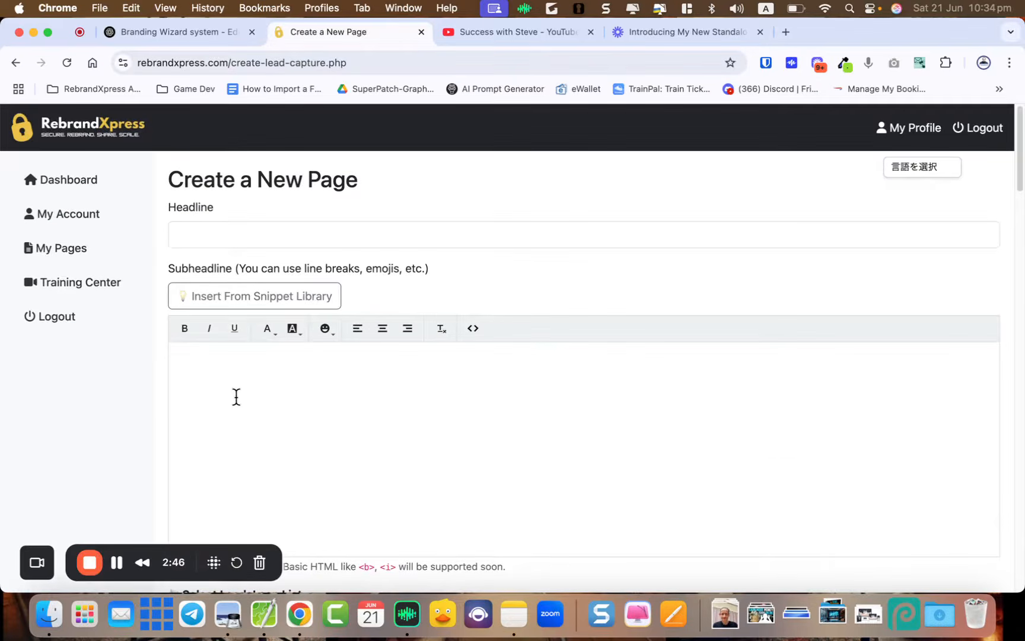
scroll(236, 397, "down", 8)
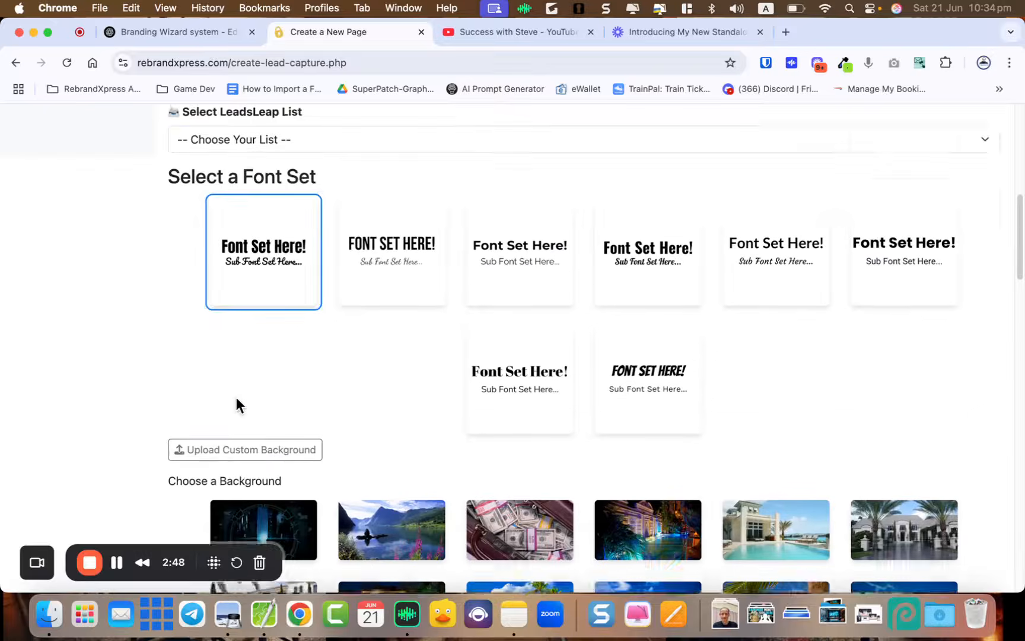
scroll(236, 398, "down", 17)
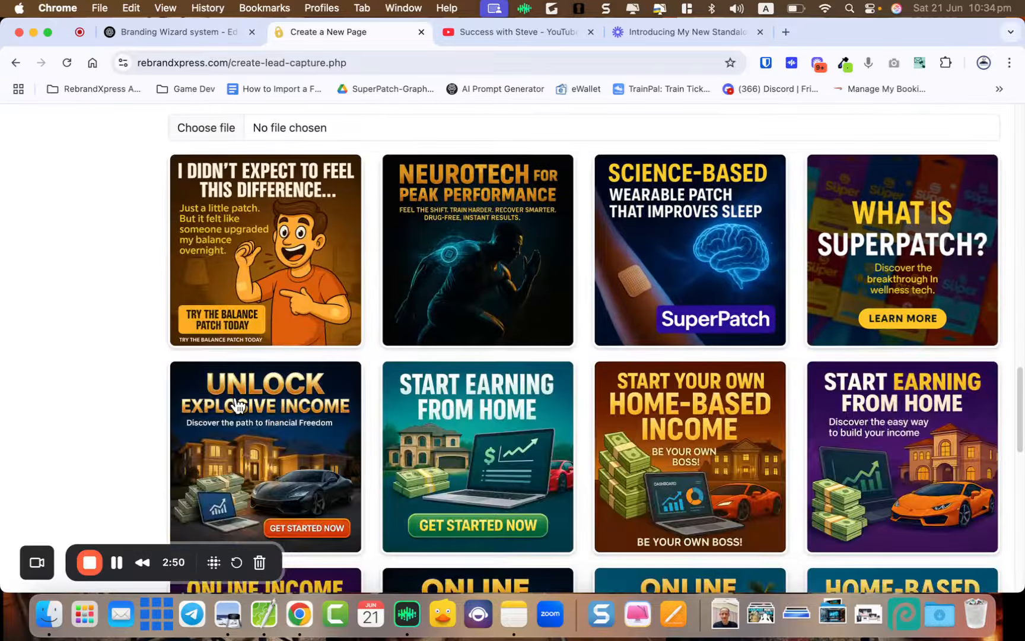
scroll(236, 398, "up", 13)
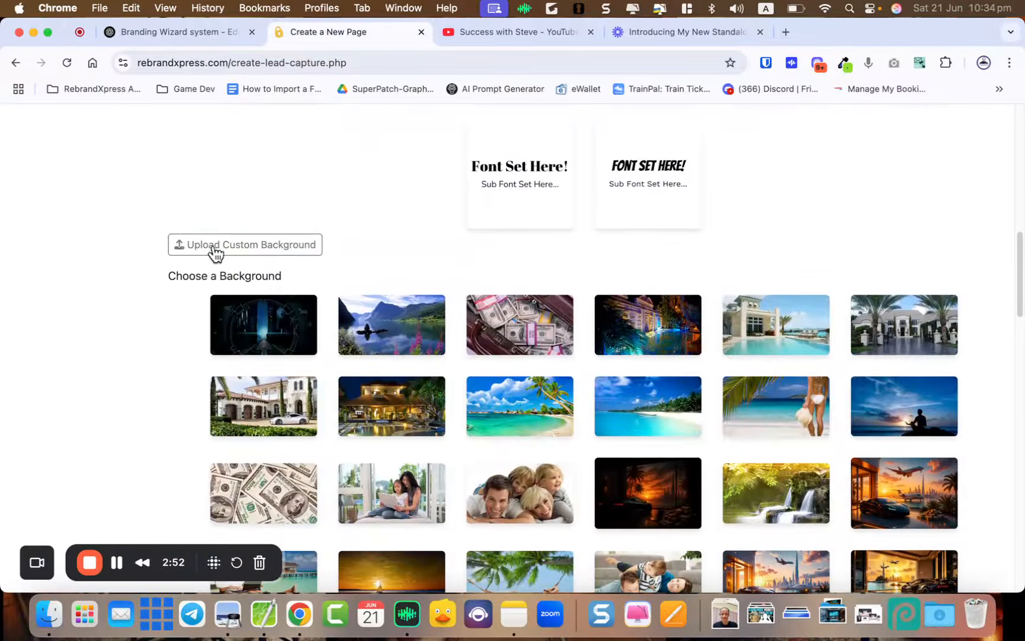
scroll(281, 245, "down", 12)
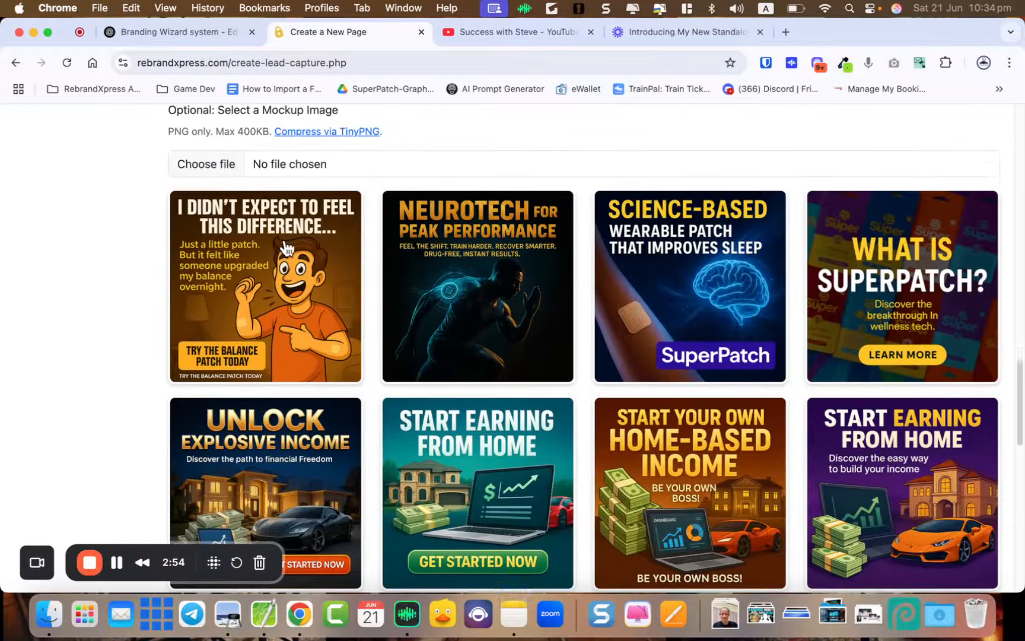
scroll(380, 336, "up", 1)
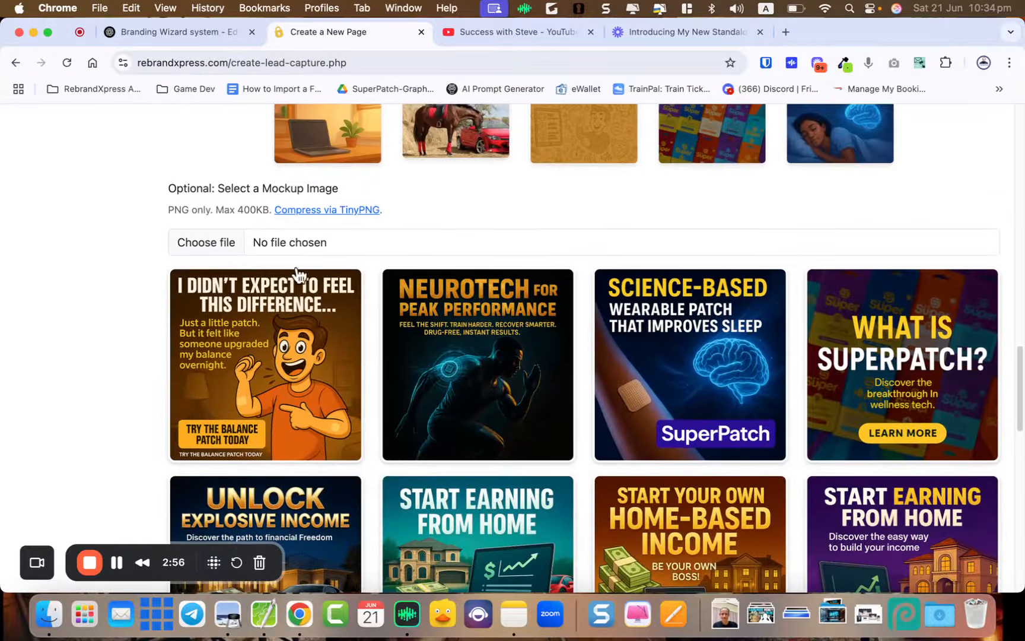
scroll(354, 394, "down", 9)
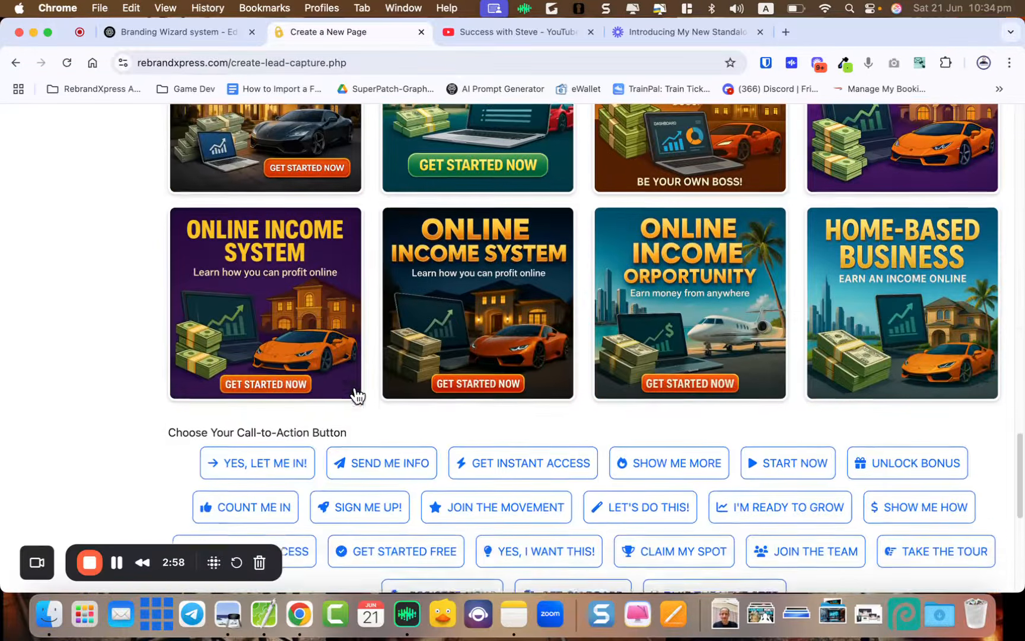
scroll(356, 394, "down", 3)
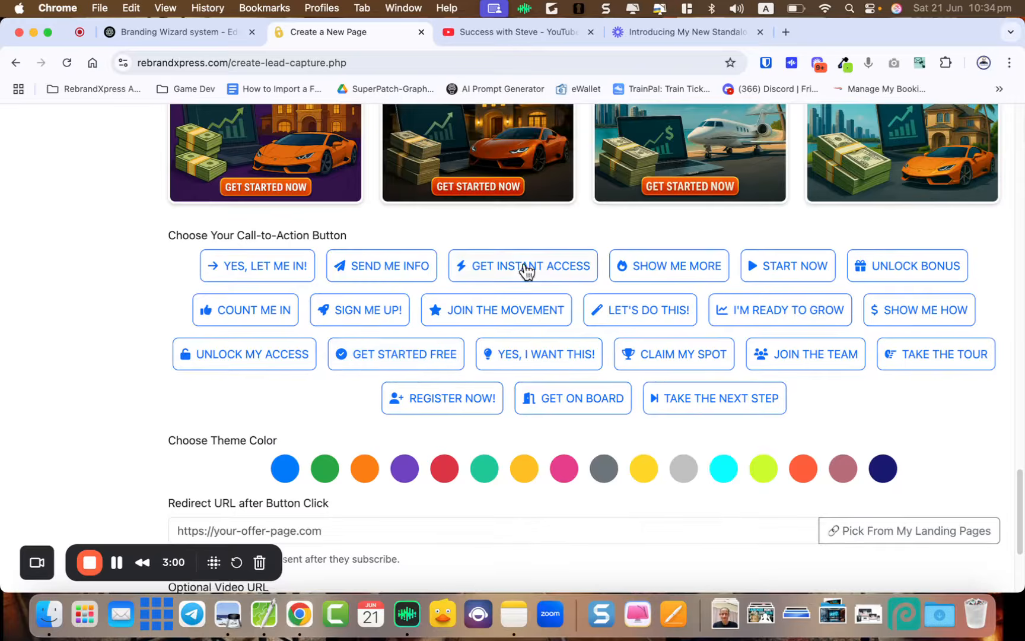
scroll(505, 291, "down", 1)
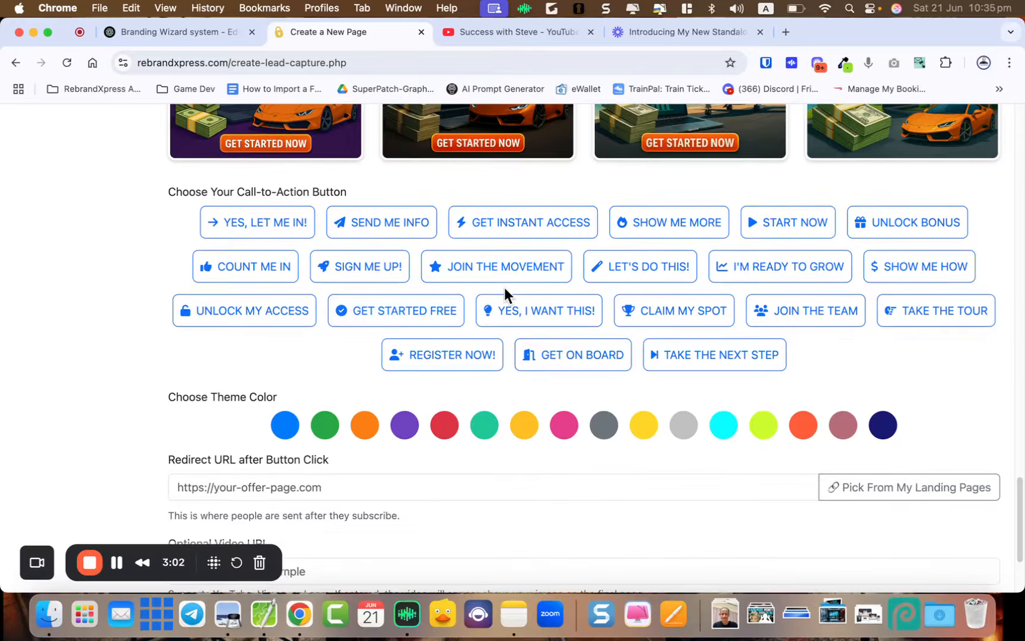
scroll(505, 288, "down", 2)
scroll(805, 358, "down", 1)
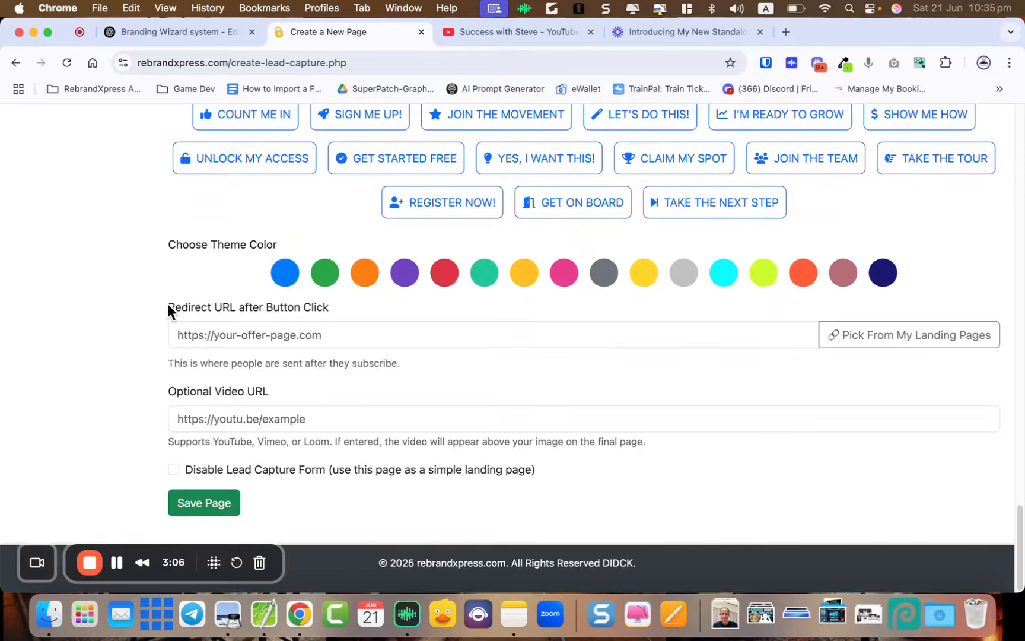
Set the redirect URL after button click to the existing landing page "Unlock Your Body's Natural Potential — No Pills Required"
left_click_drag(167, 303, 344, 308)
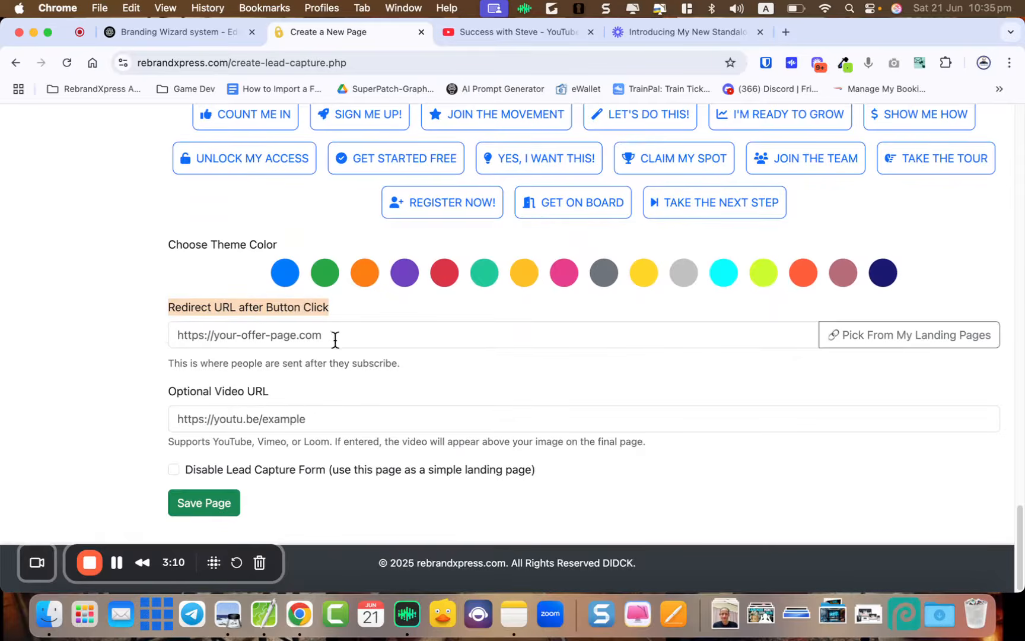
left_click(134, 338)
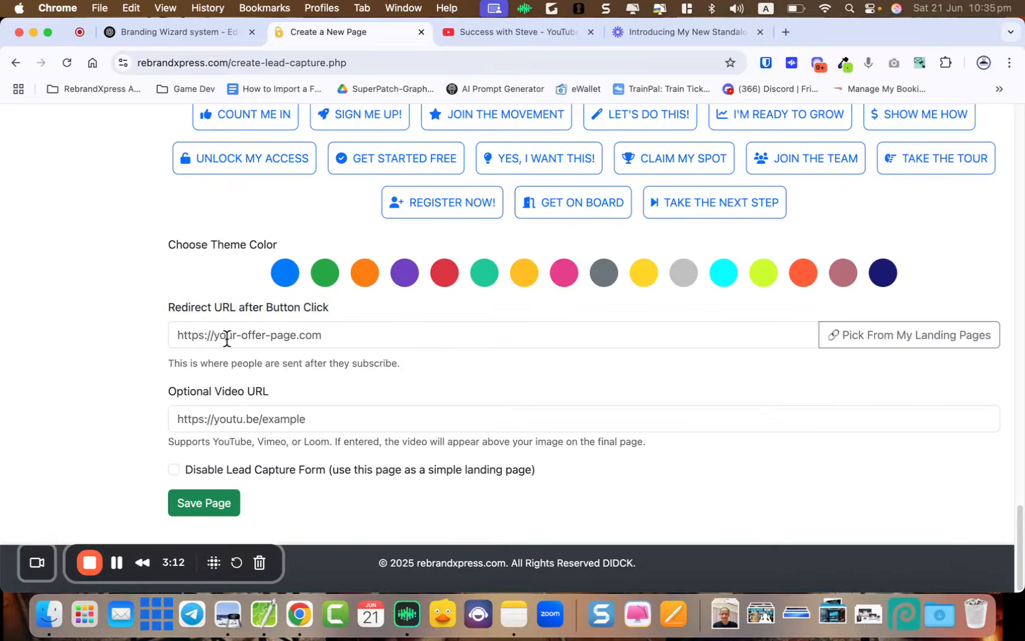
left_click(864, 338)
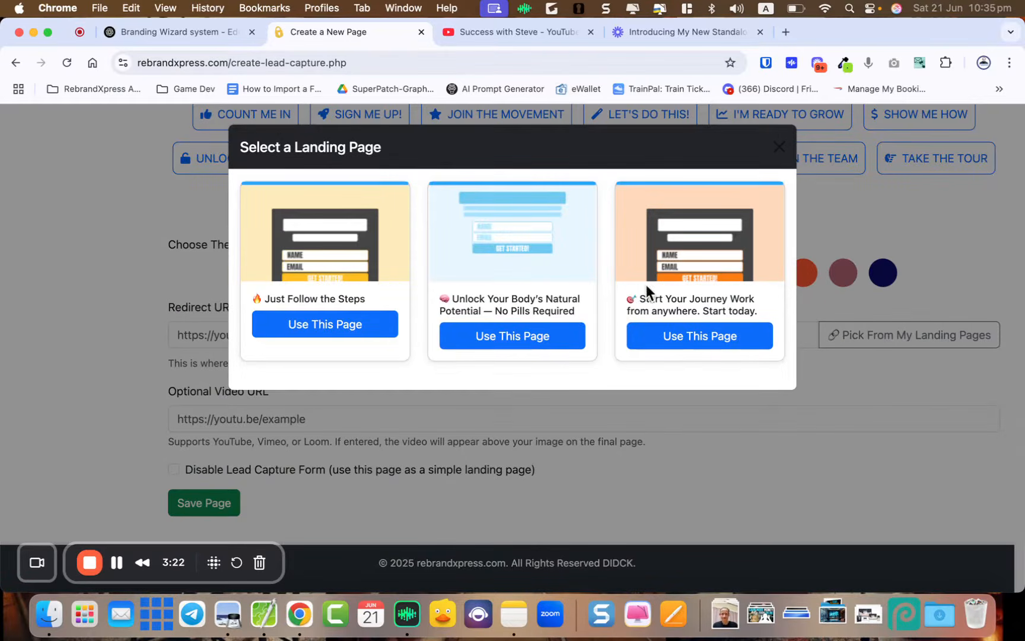
left_click(521, 335)
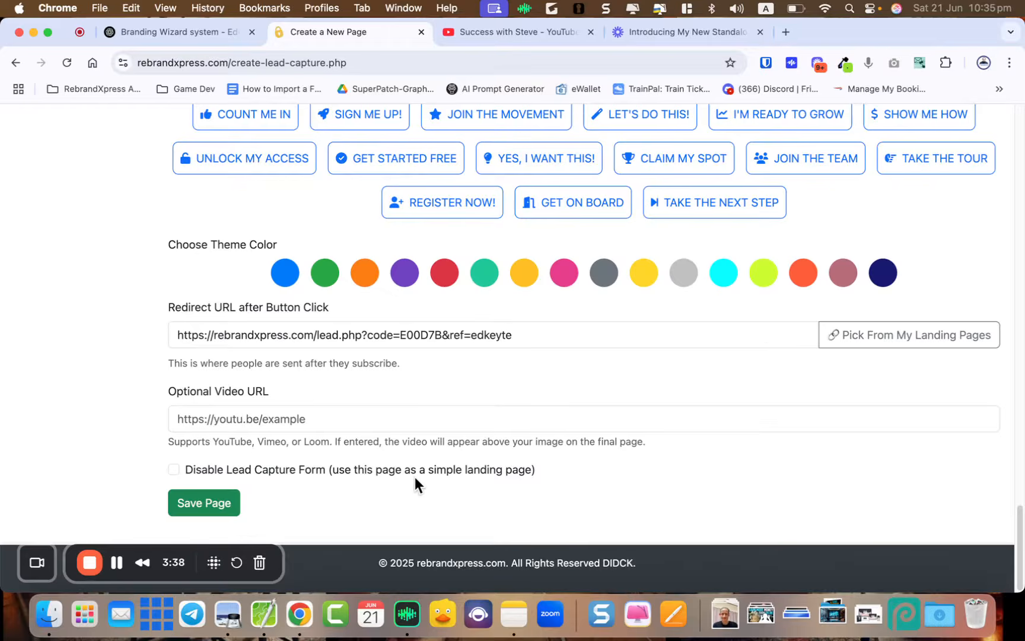
Toggle the option to disable the lead capture form, and choose SuperPatch List as the new page's LeadsLeap list
left_click(173, 470)
left_click(177, 469)
scroll(263, 472, "up", 10)
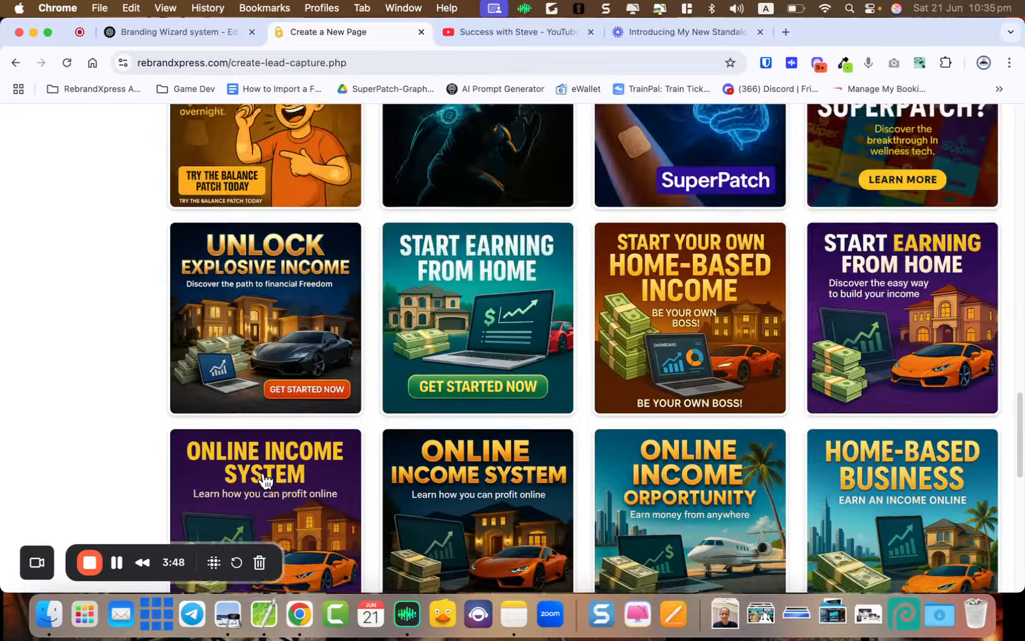
scroll(263, 441, "up", 8)
scroll(262, 440, "down", 3)
scroll(271, 396, "up", 3)
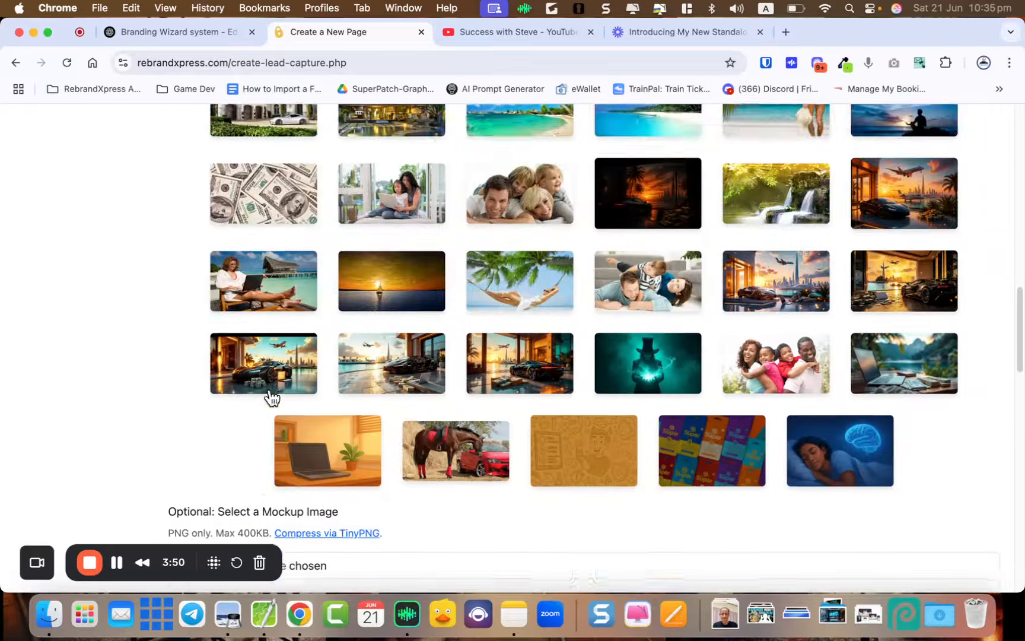
scroll(272, 396, "up", 15)
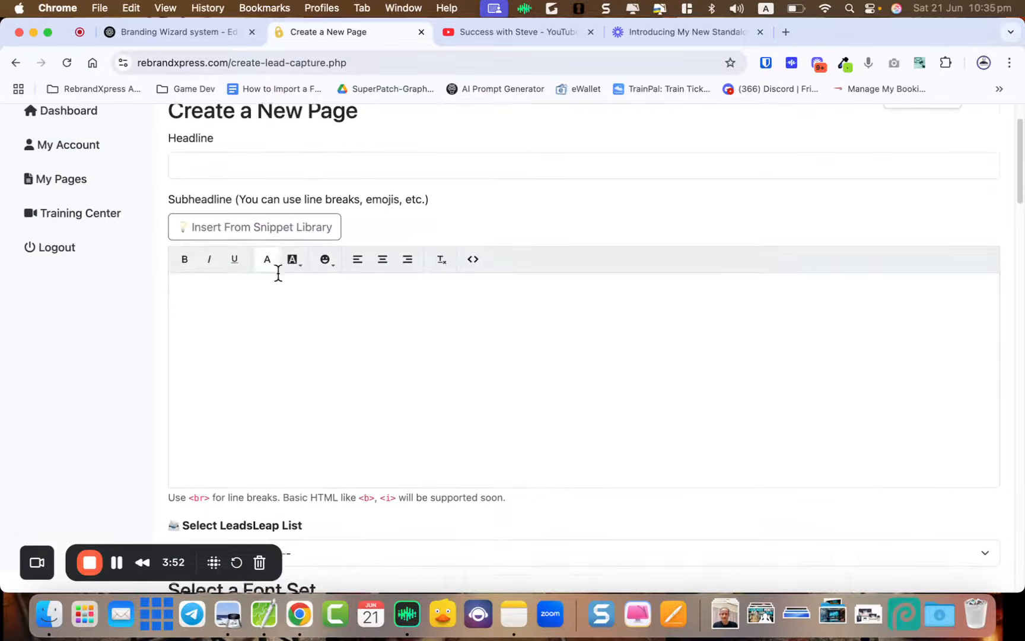
scroll(278, 273, "down", 5)
left_click(245, 243)
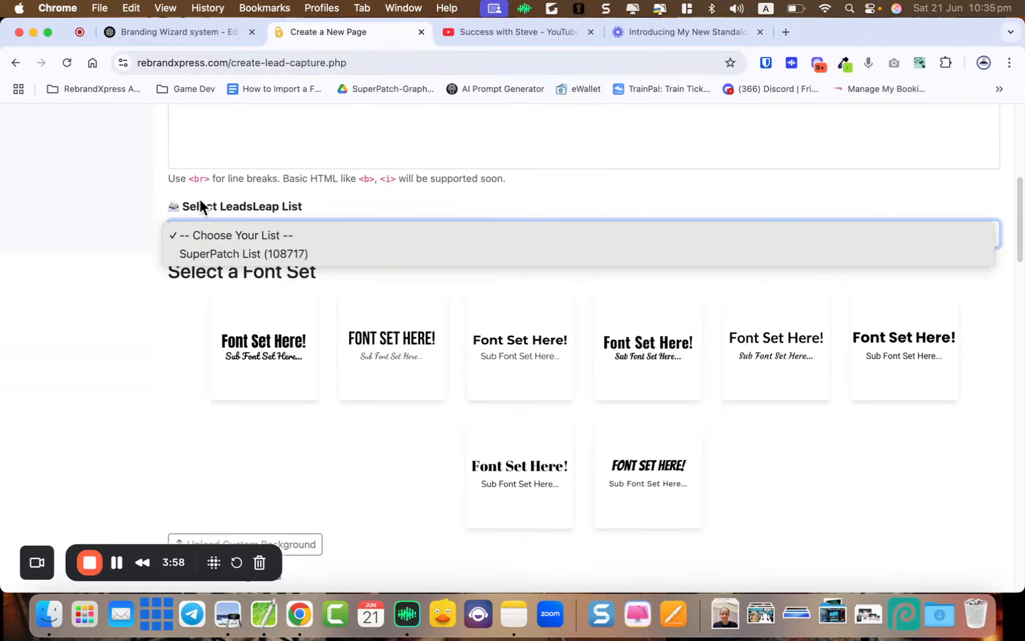
left_click(227, 251)
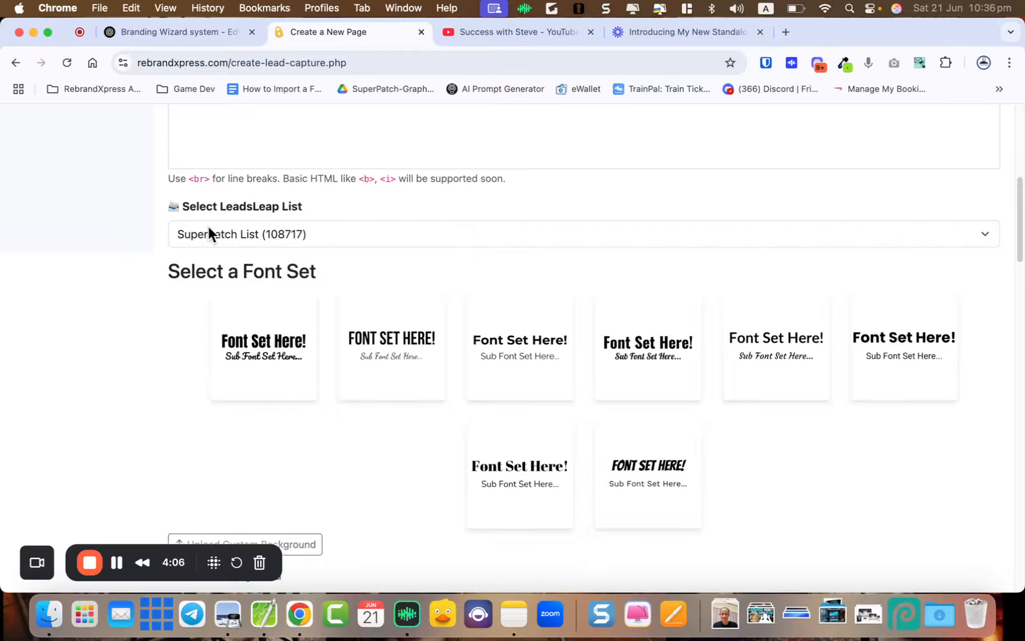
Leave the new page form for My Pages and preview the "Just Follow the Steps" landing page
scroll(208, 227, "up", 7)
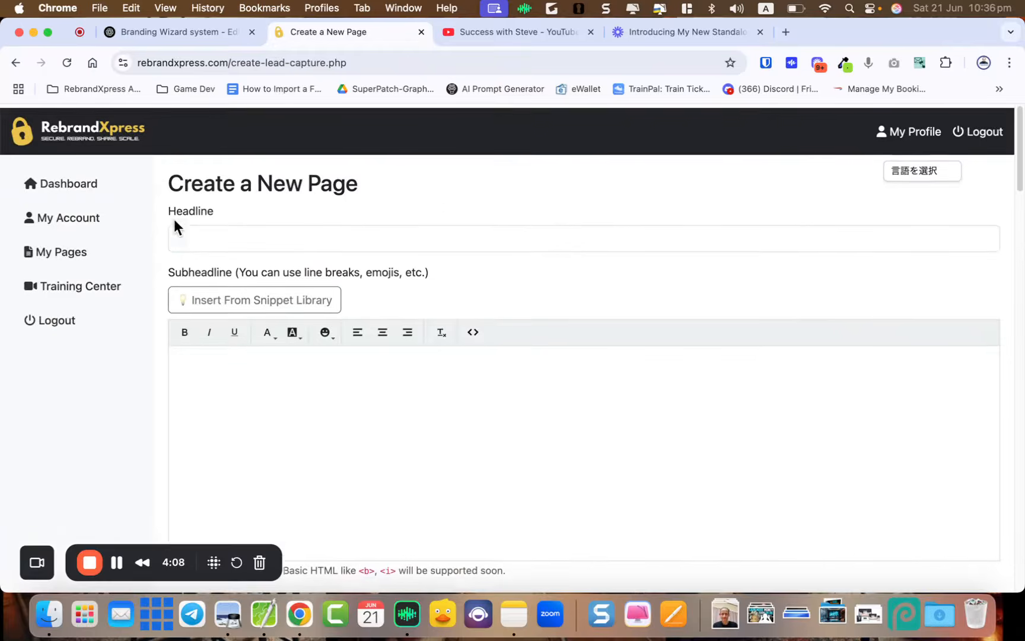
left_click(71, 260)
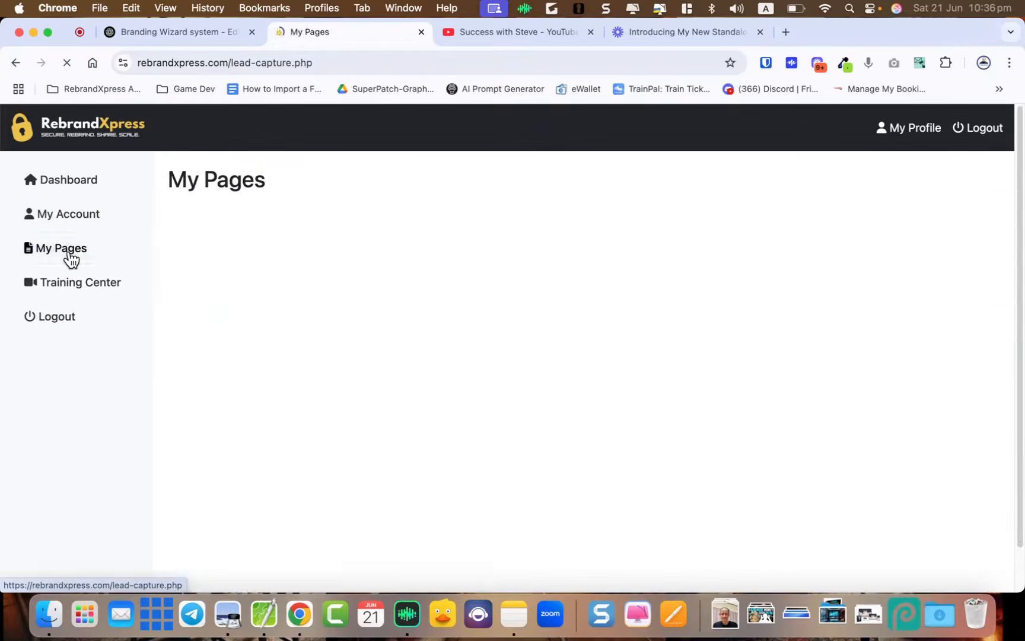
scroll(320, 310, "down", 3)
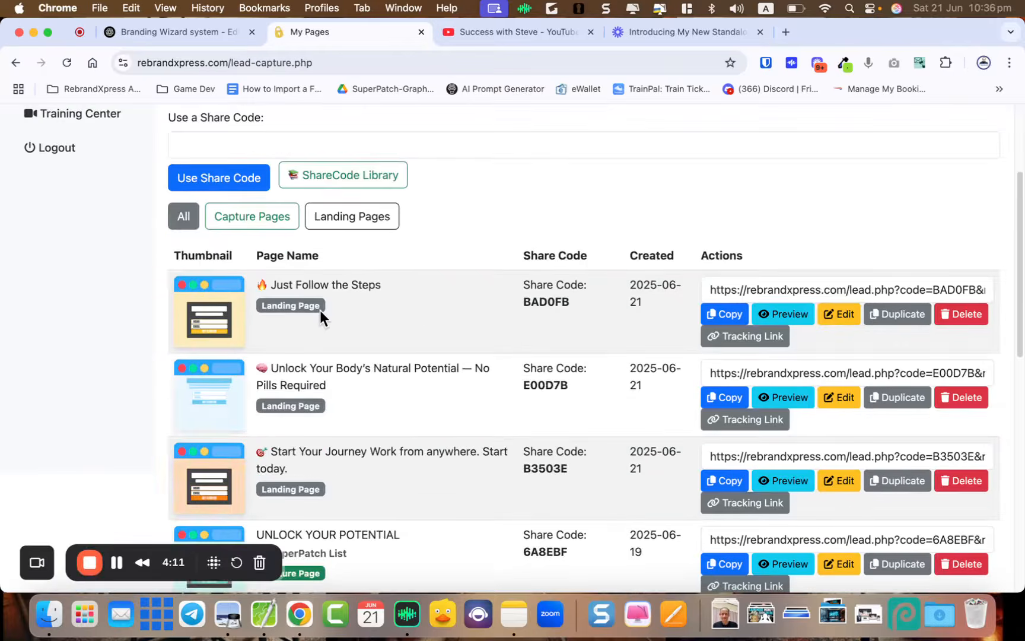
left_click(796, 317)
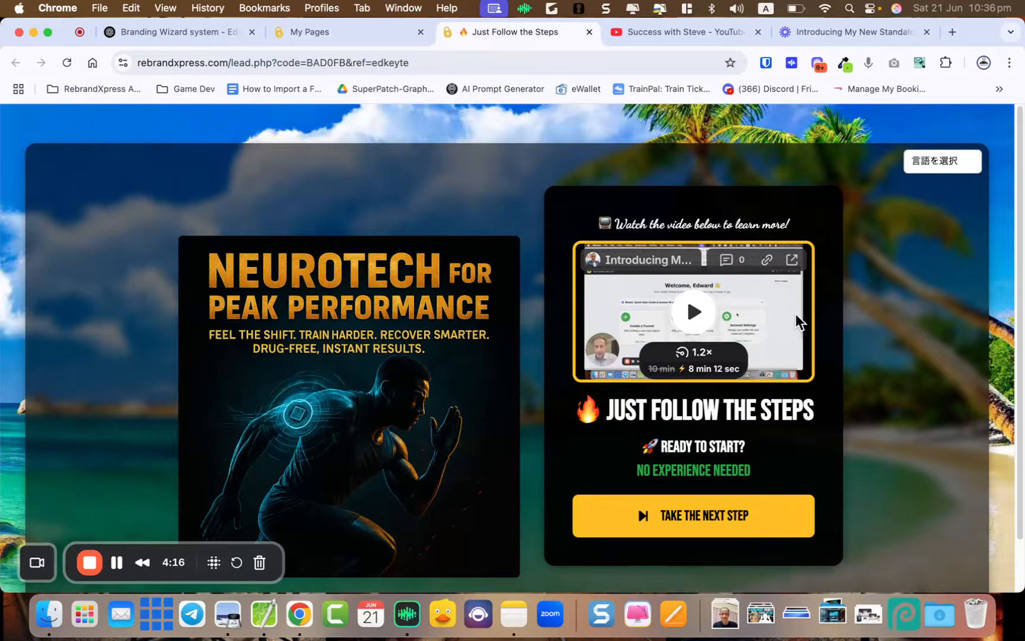
scroll(742, 296, "down", 2)
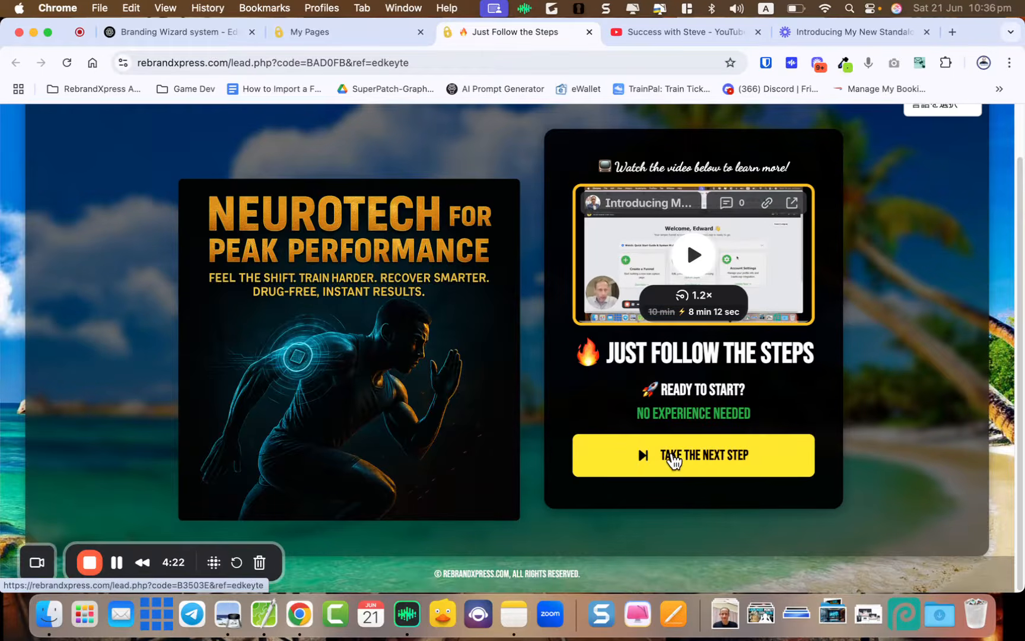
Follow the preview's "Take the Next Step" link to view its destination, close both previews and return to My Pages
left_click(674, 460)
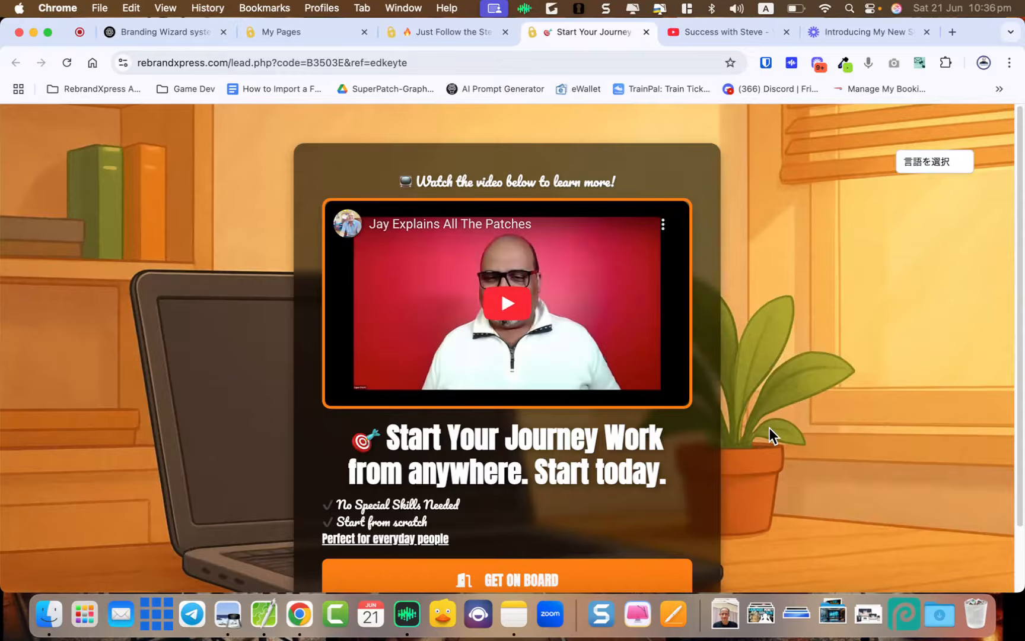
key("super+w")
key("super+w")
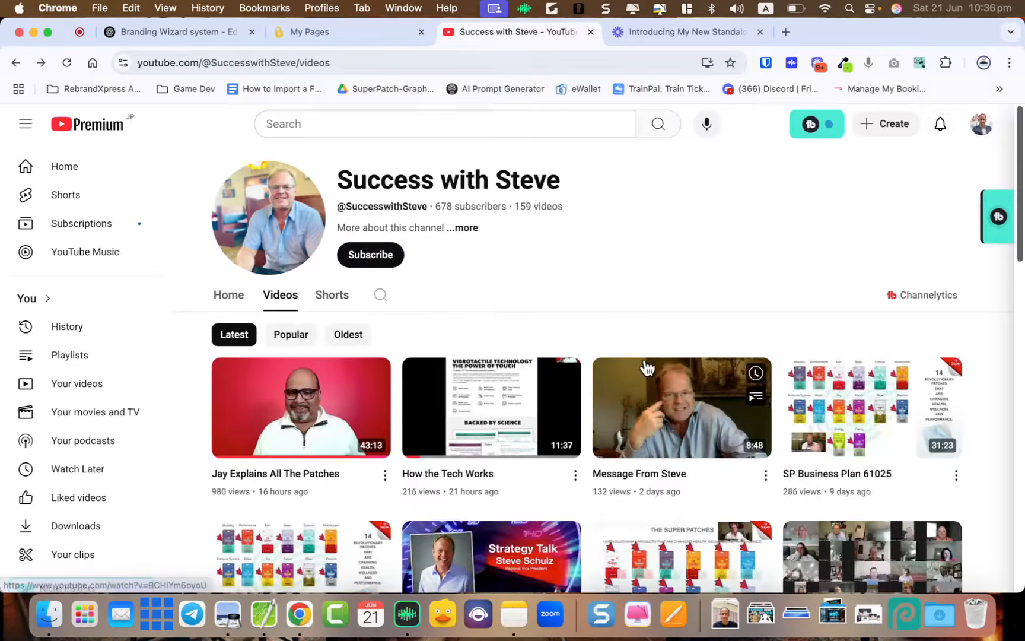
left_click(353, 31)
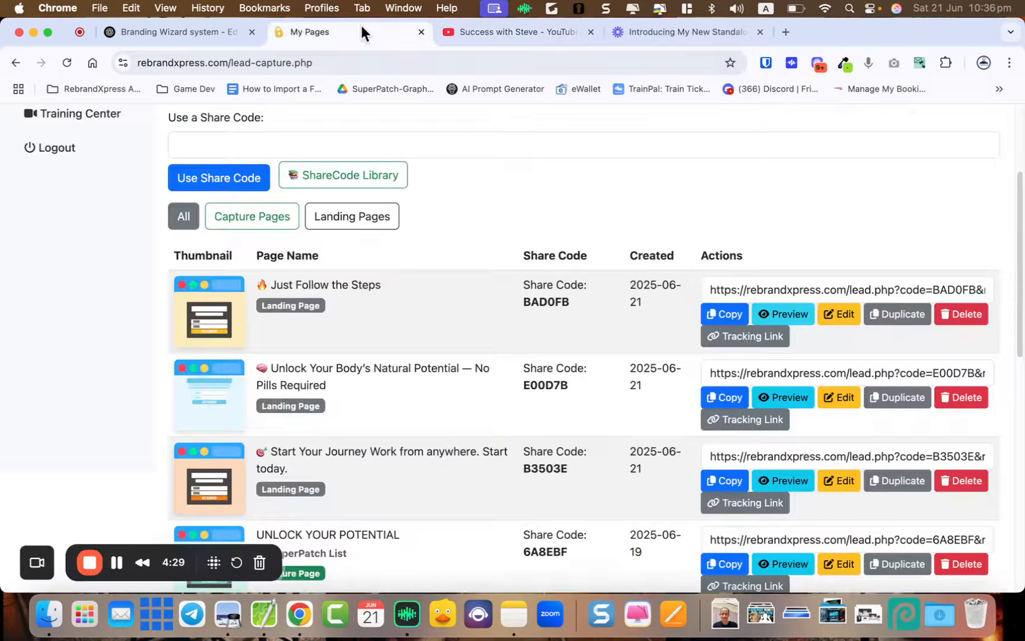
Preview the landing page "Unlock Your Body's Natural Potential — No Pills Required" and examine its video, headline, bullet points and registration button
left_click(769, 419)
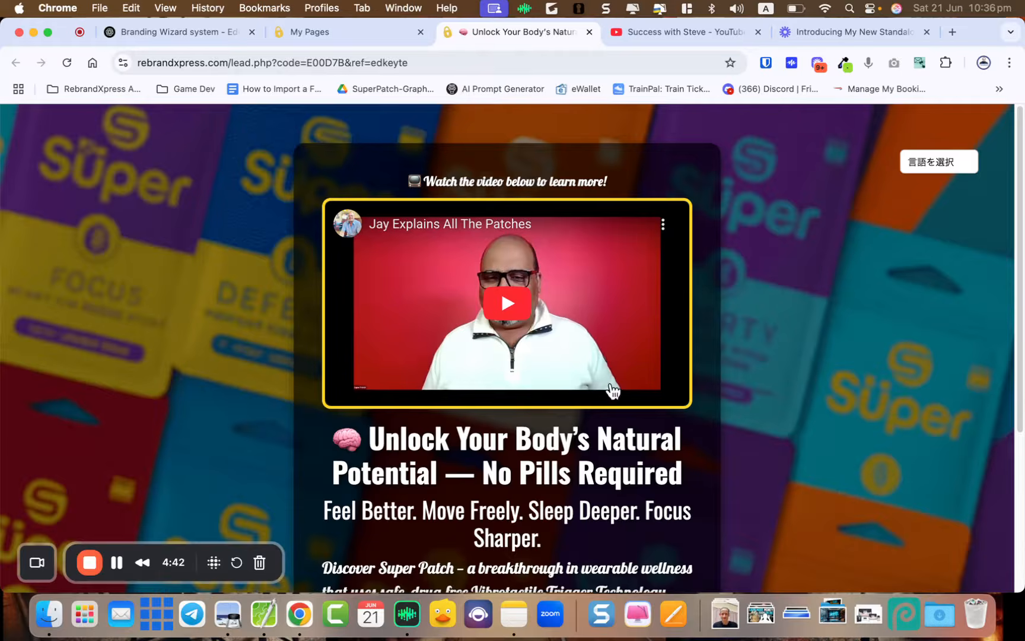
scroll(707, 397, "down", 5)
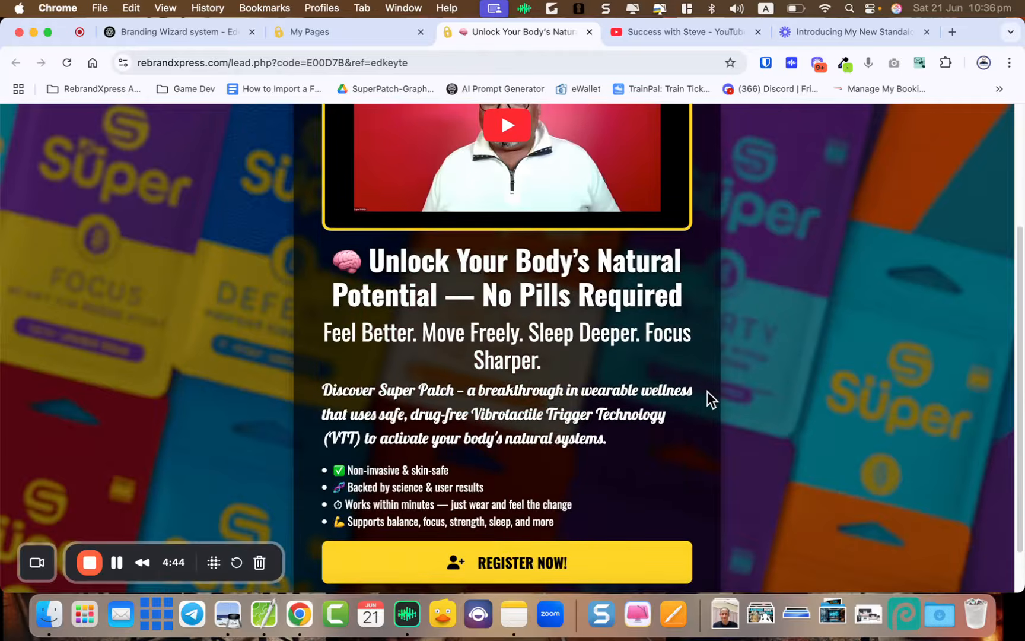
scroll(707, 391, "up", 5)
scroll(644, 440, "down", 4)
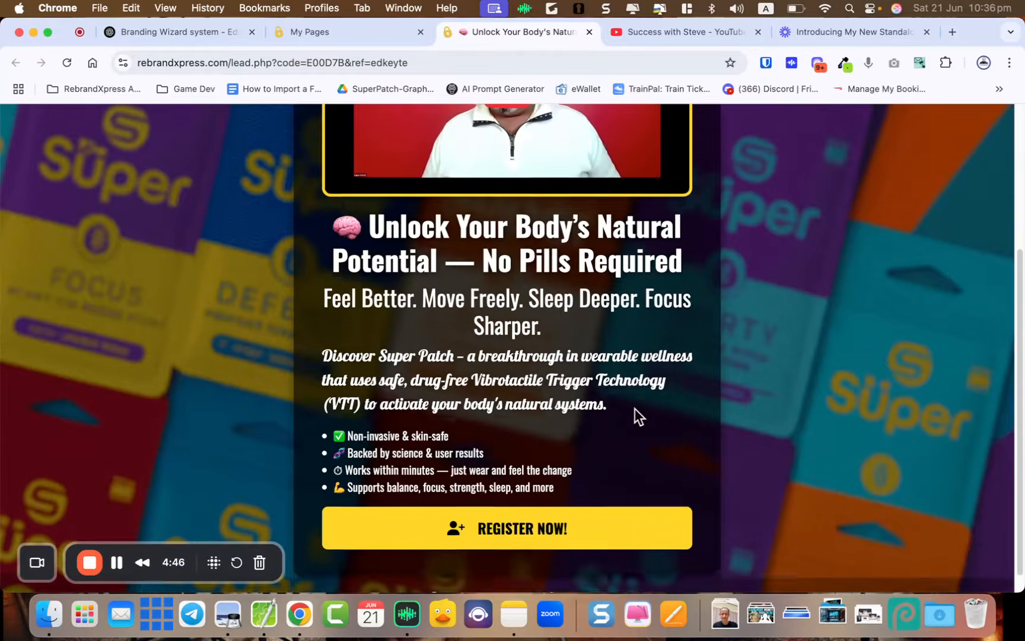
left_click_drag(333, 221, 607, 488)
left_click(606, 488)
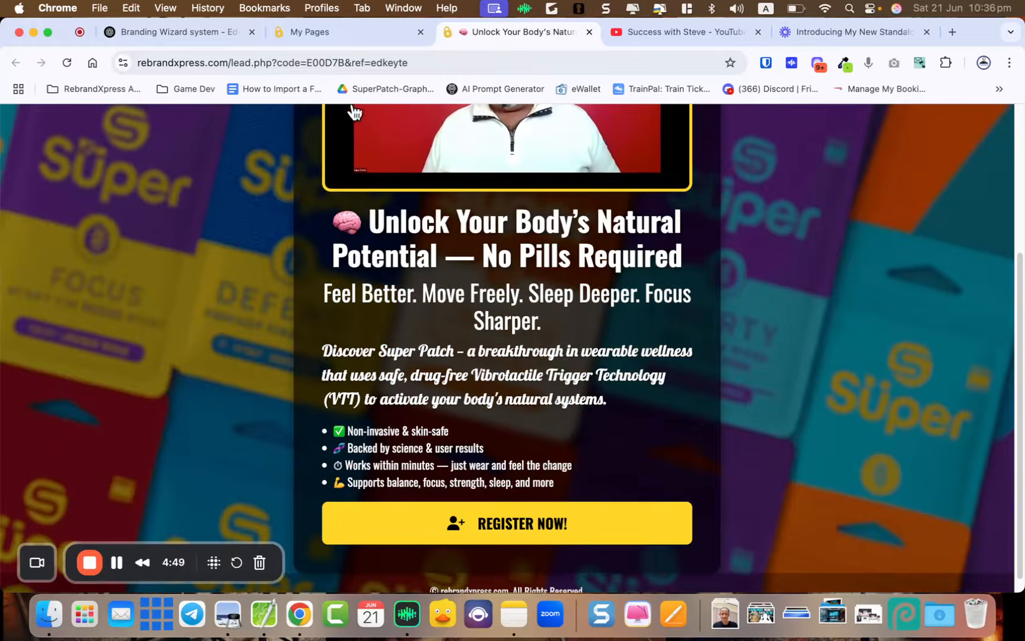
left_click(331, 44)
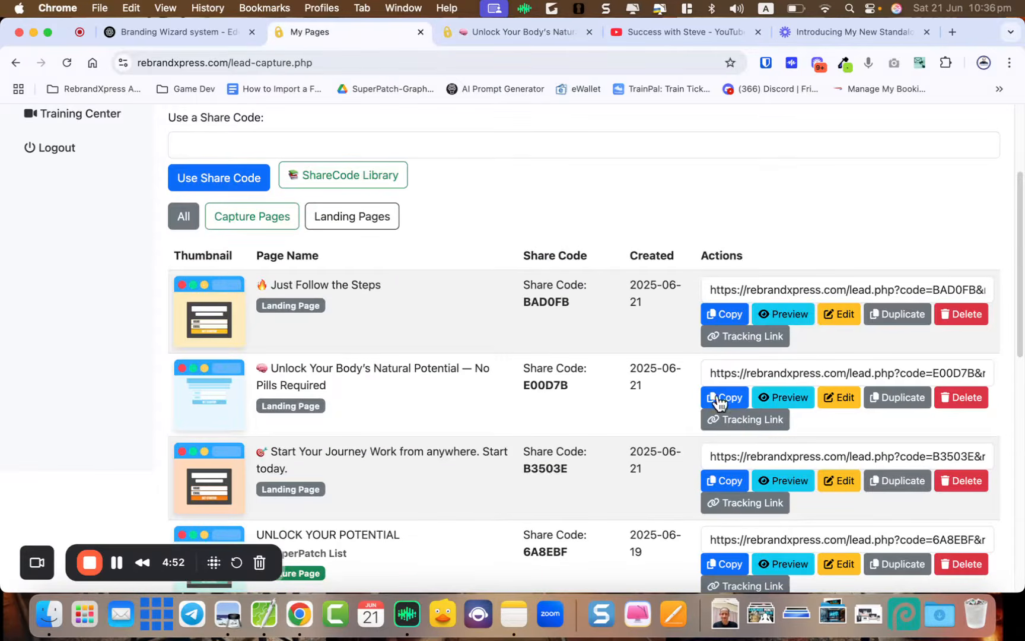
left_click(454, 36)
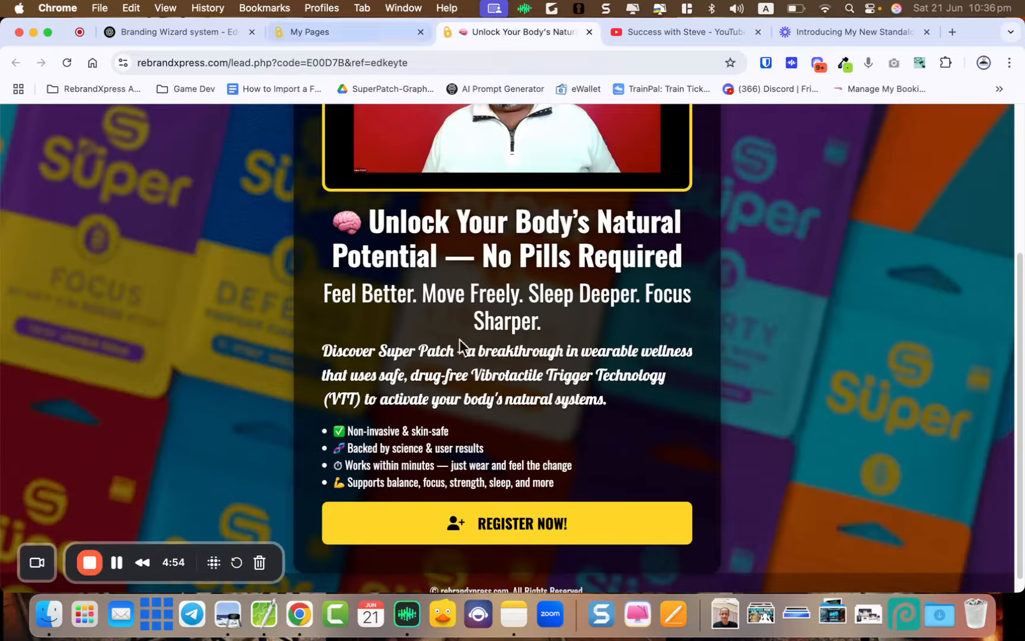
scroll(458, 341, "up", 4)
scroll(407, 277, "down", 2)
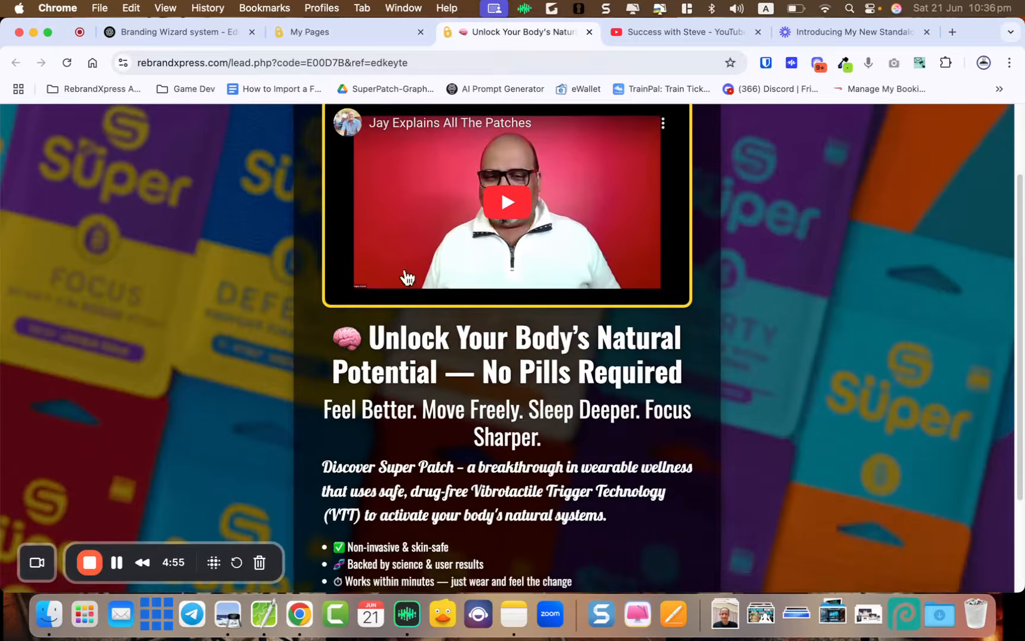
Open the "Unlock Your Body's Natural Potential" page for editing and examine its formatted subheadline text
left_click(330, 31)
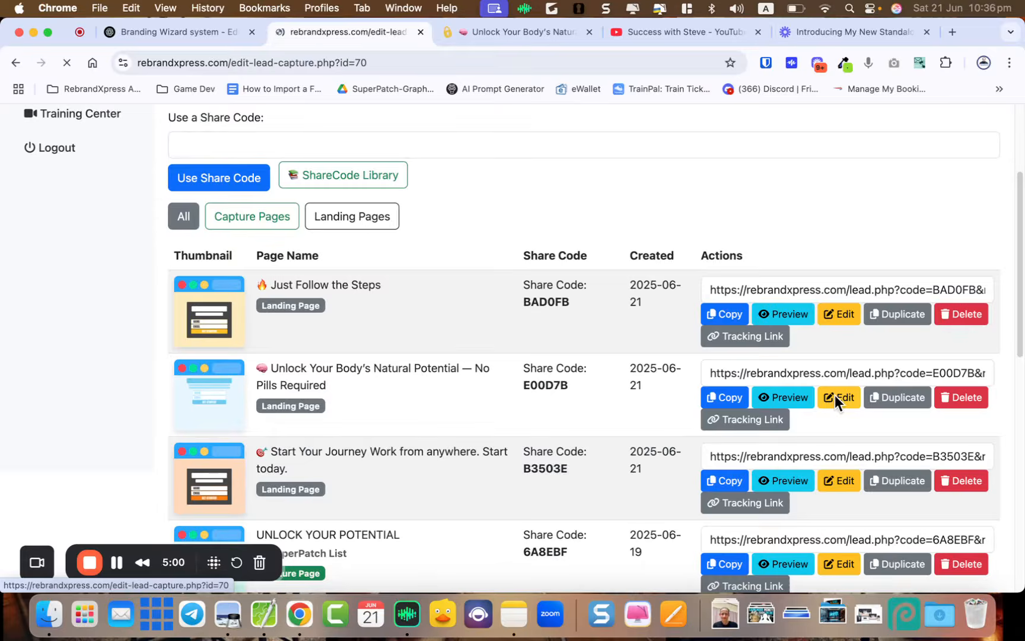
scroll(835, 394, "down", 2)
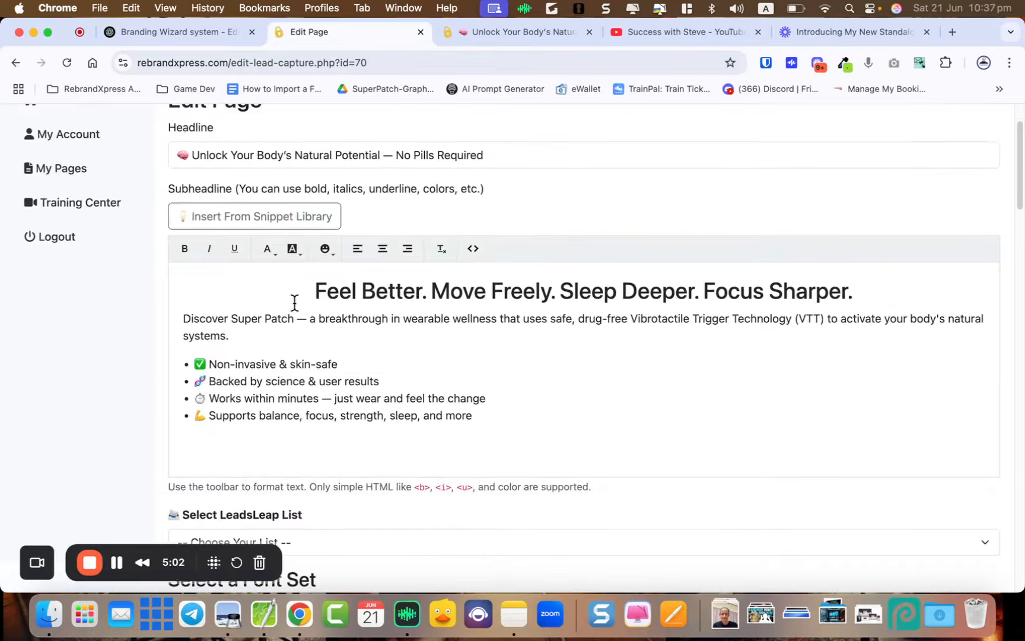
left_click_drag(292, 295, 359, 455)
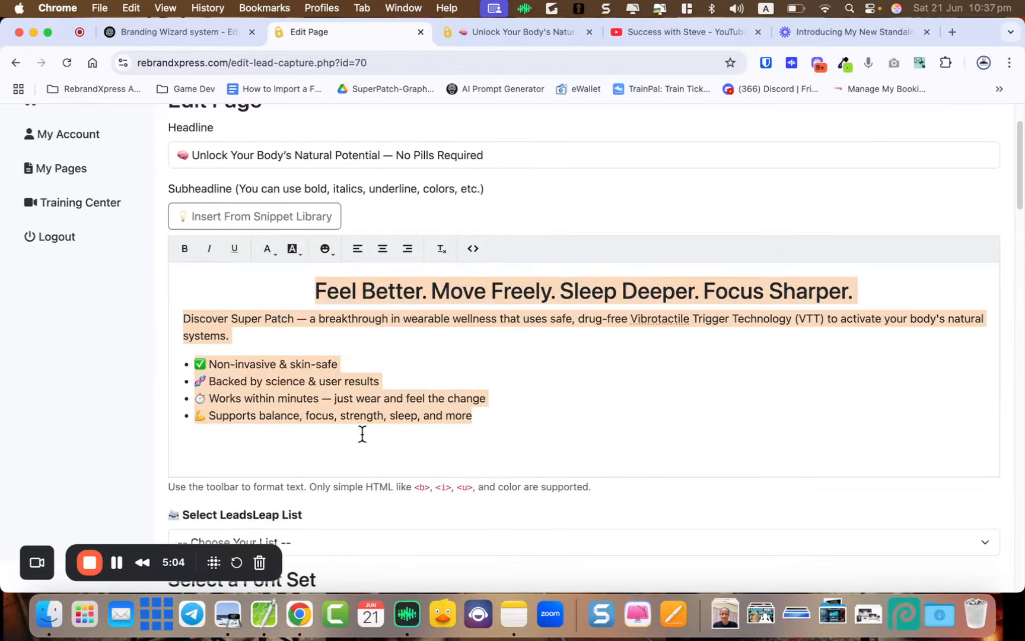
left_click(359, 432)
Browse the Subheadline Snippet Library, close it without inserting anything and review the page's subheadline and font set
left_click(259, 221)
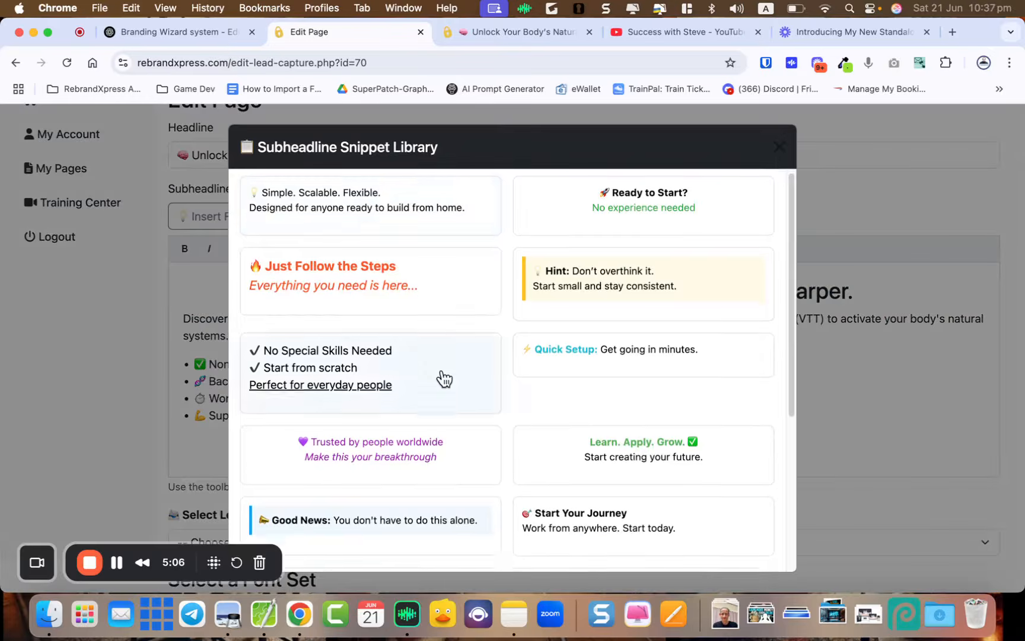
scroll(441, 378, "down", 5)
scroll(443, 378, "up", 5)
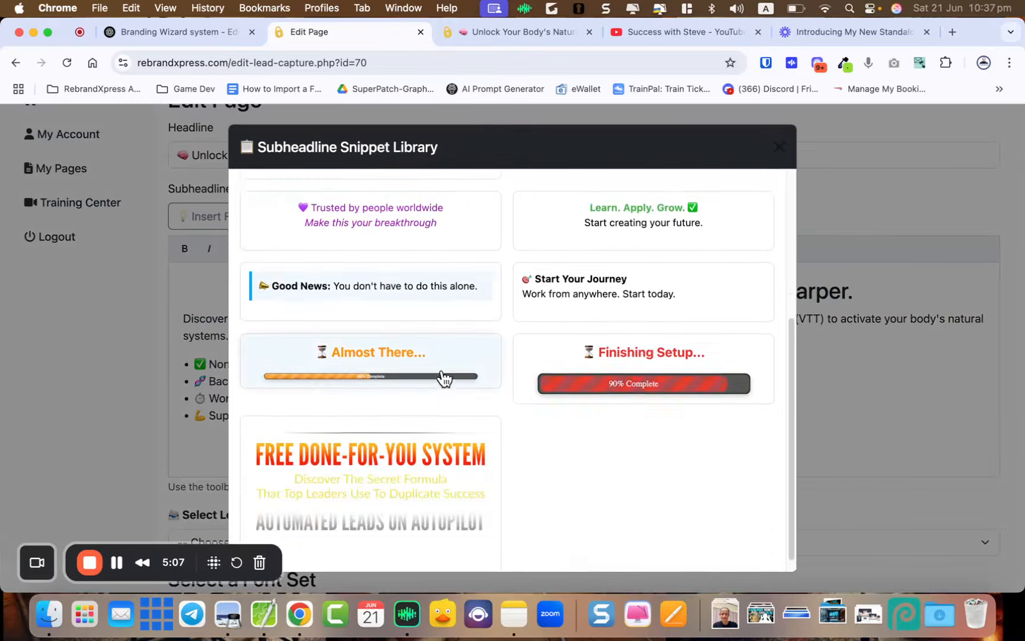
left_click(838, 222)
scroll(593, 225, "down", 3)
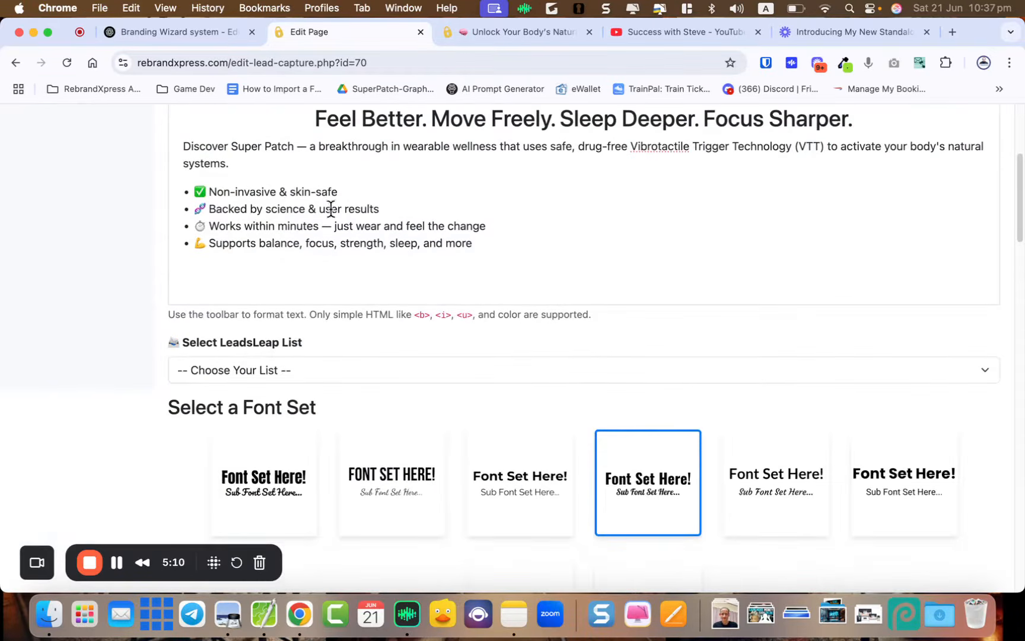
scroll(384, 249, "up", 3)
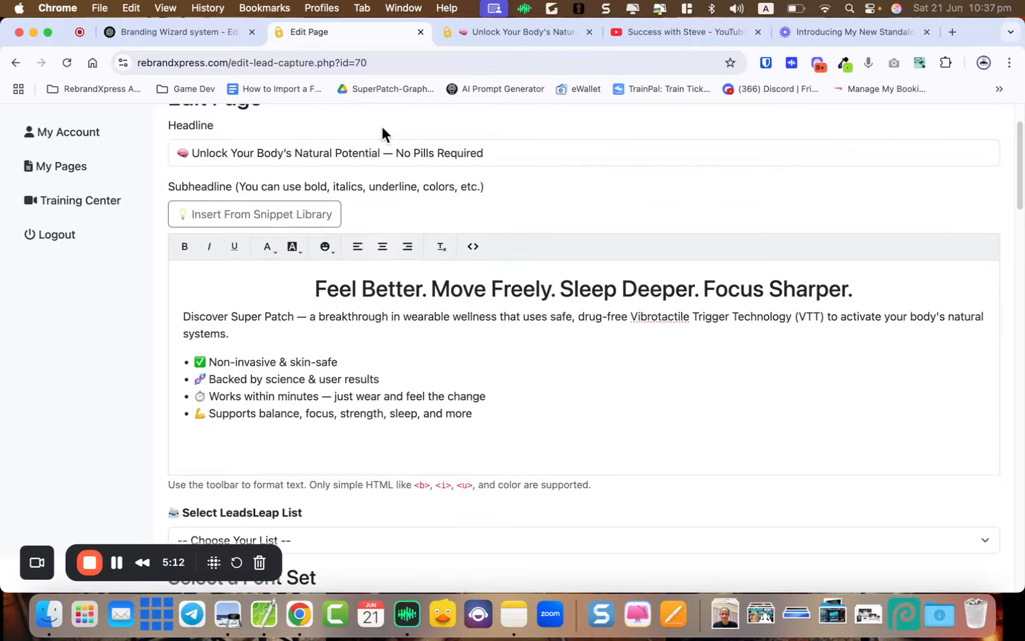
Follow the previewed page's "Register Now!" link to check the Super Patch site address, and close that site
left_click(490, 37)
scroll(520, 256, "down", 3)
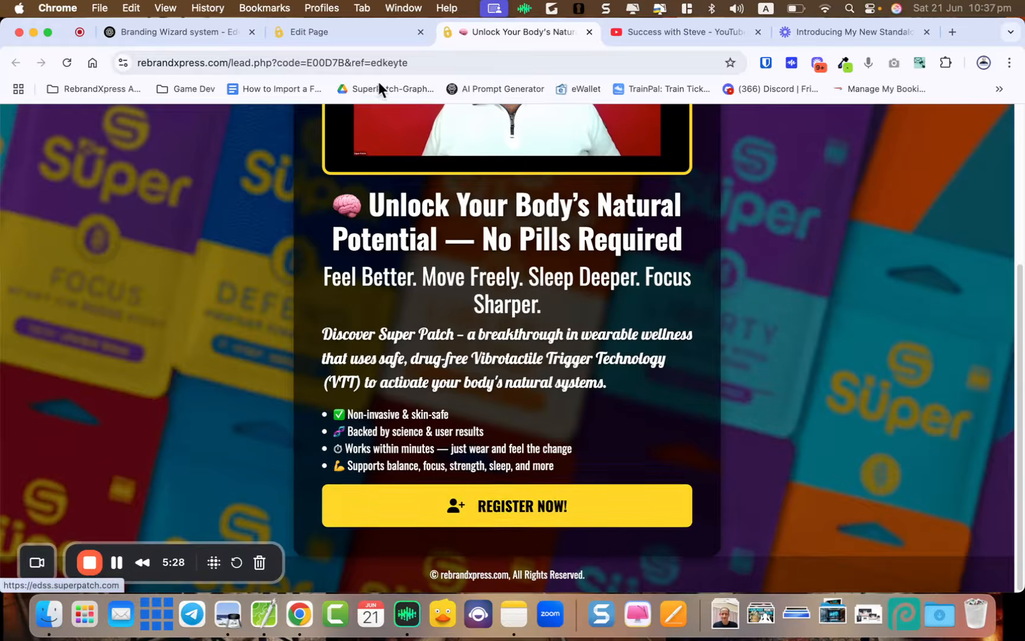
left_click(514, 505)
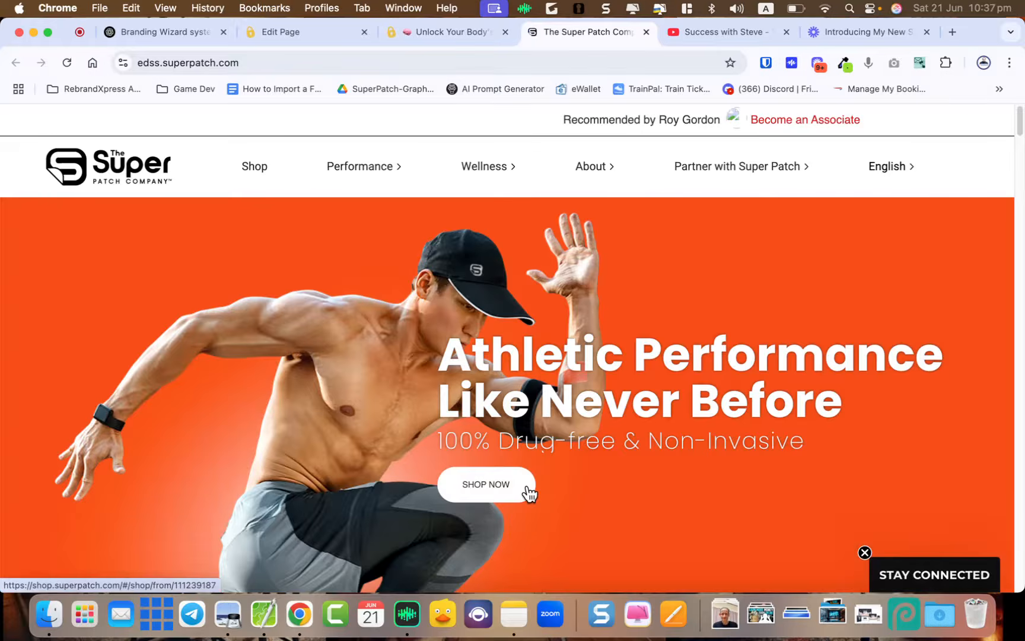
left_click(532, 62)
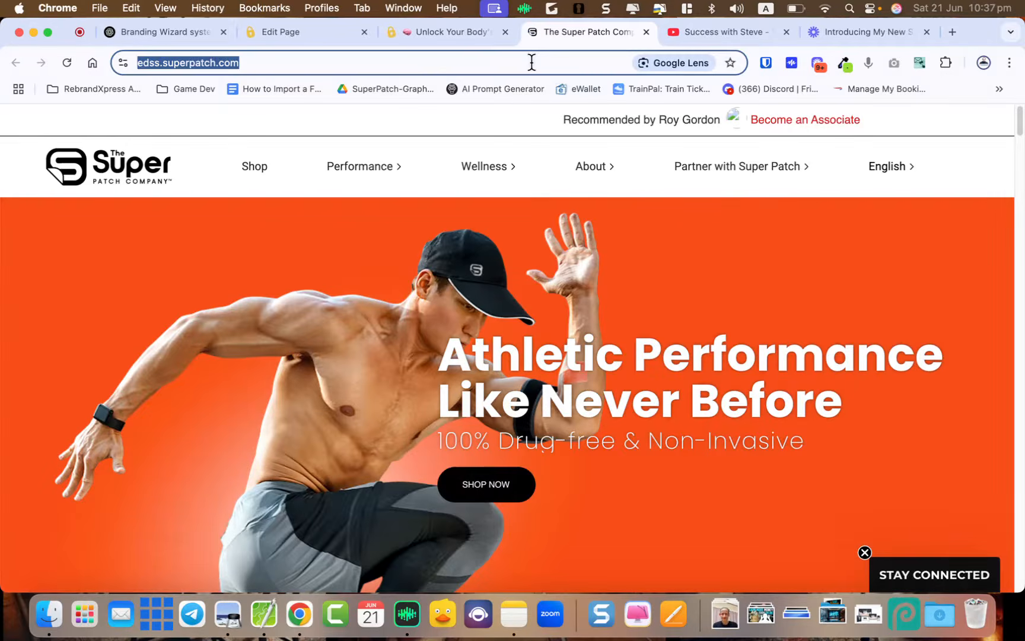
key("super+w")
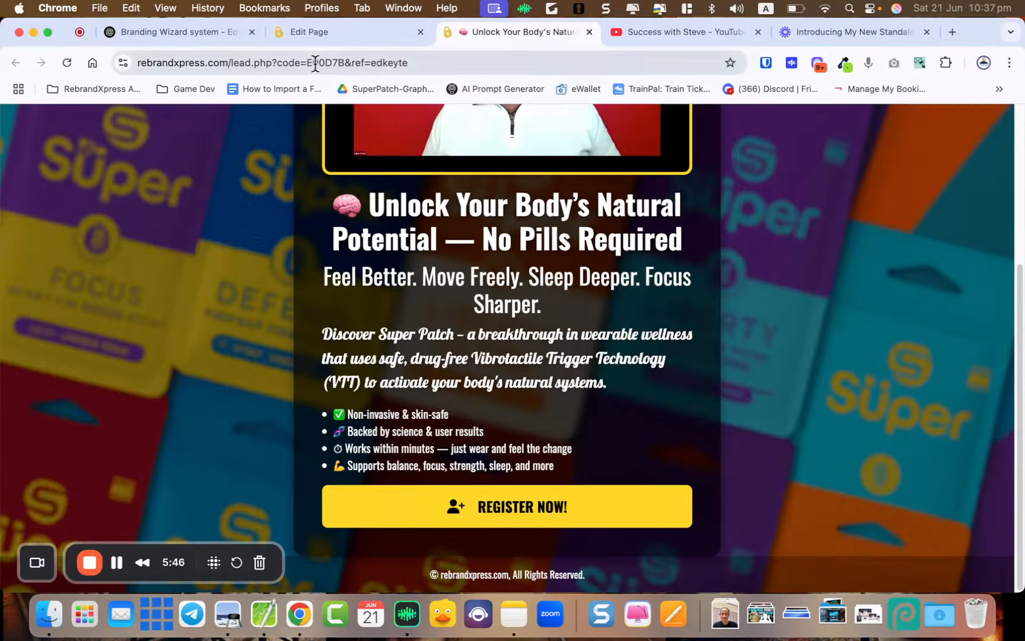
Examine the edit form's background, mockup image, call-to-action, theme color, redirect URL, opt-in form and video URL settings
left_click(317, 32)
scroll(501, 360, "down", 20)
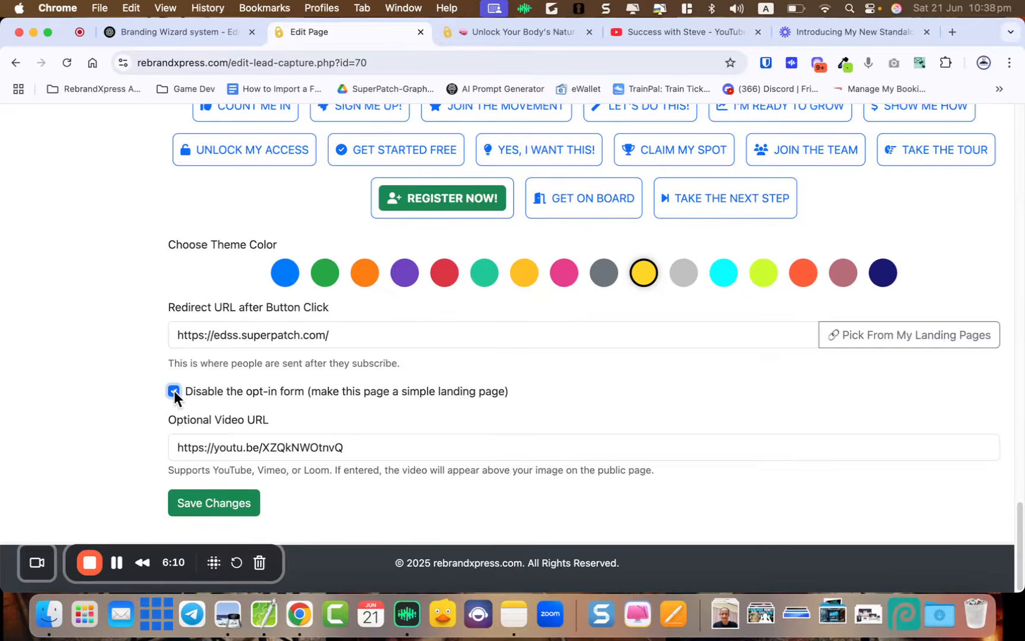
left_click(137, 407)
scroll(137, 408, "up", 15)
scroll(137, 399, "down", 15)
scroll(360, 330, "up", 10)
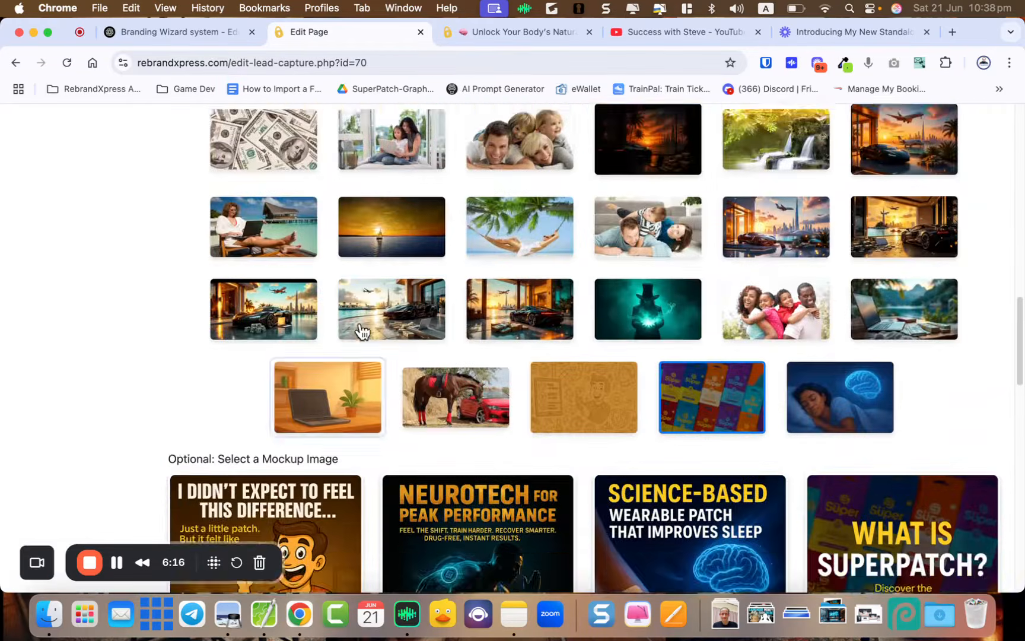
scroll(377, 327, "down", 12)
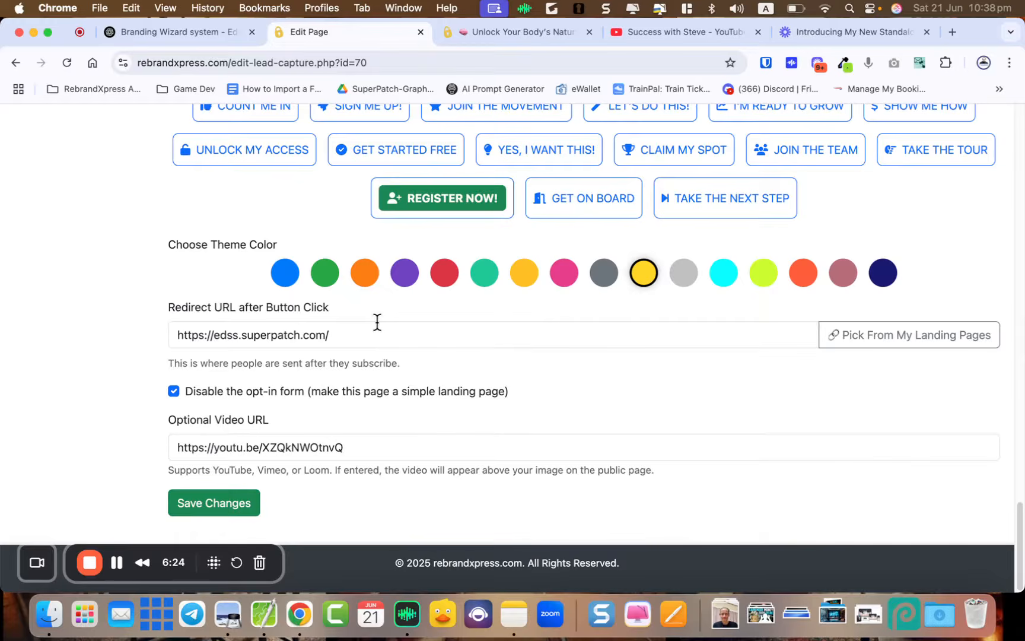
scroll(376, 322, "up", 5)
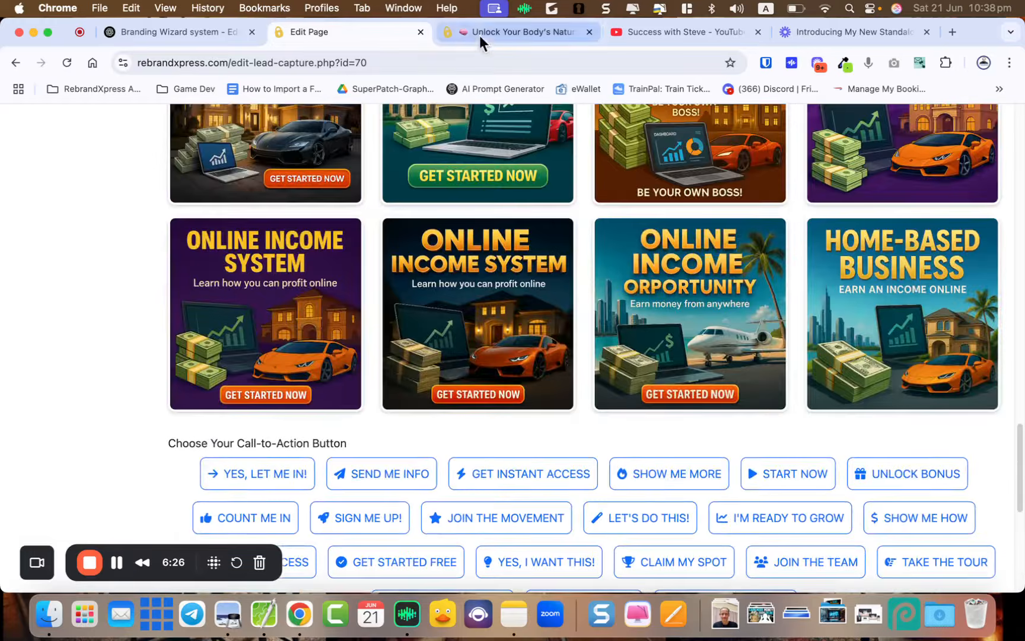
Check the video at the start of the previewed "Unlock Your Body's Natural Potential" page and return to the beginning of its edit form
left_click(480, 31)
scroll(494, 286, "up", 5)
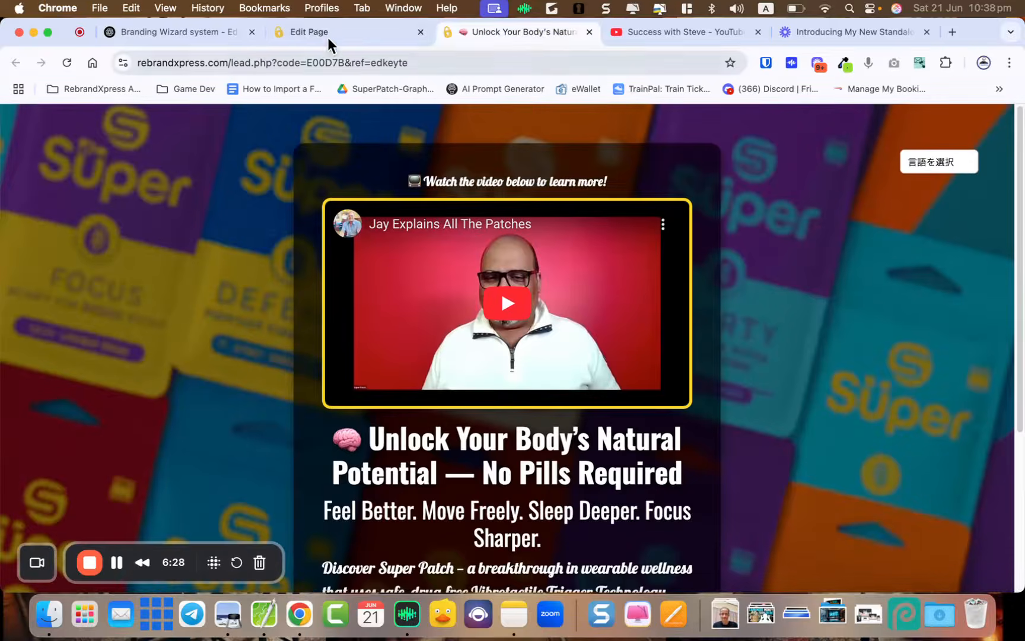
left_click(326, 33)
scroll(475, 340, "up", 15)
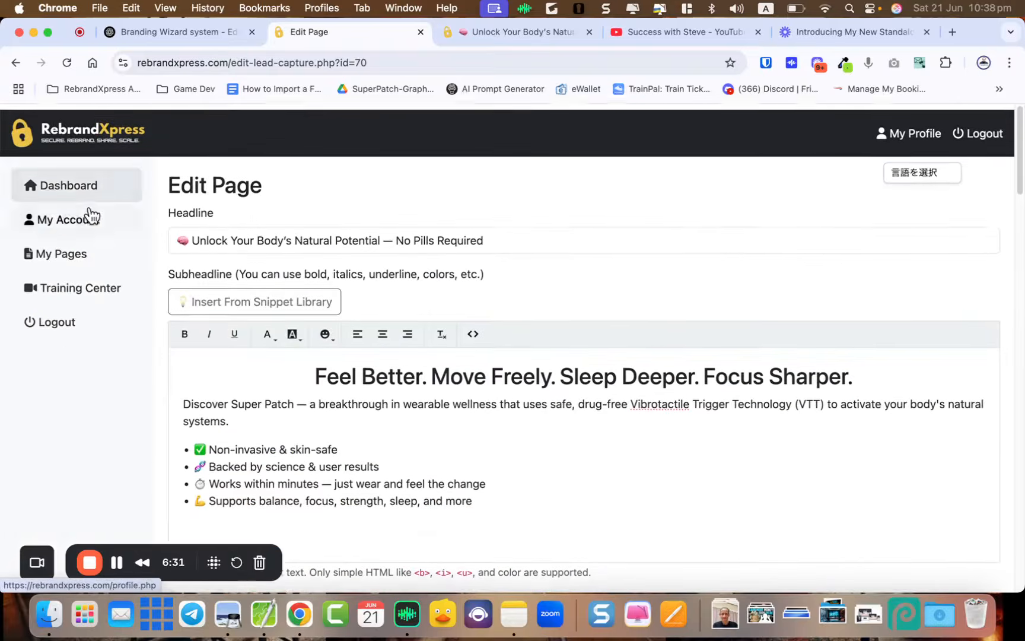
Open the list of saved pages and filter it to show only capture pages
left_click(59, 252)
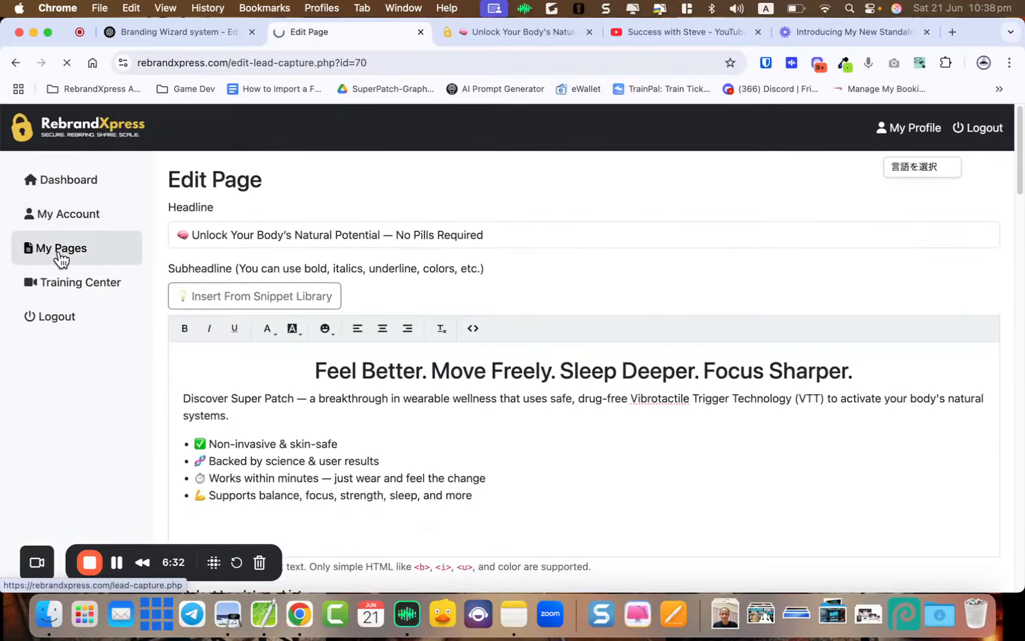
scroll(391, 332, "down", 5)
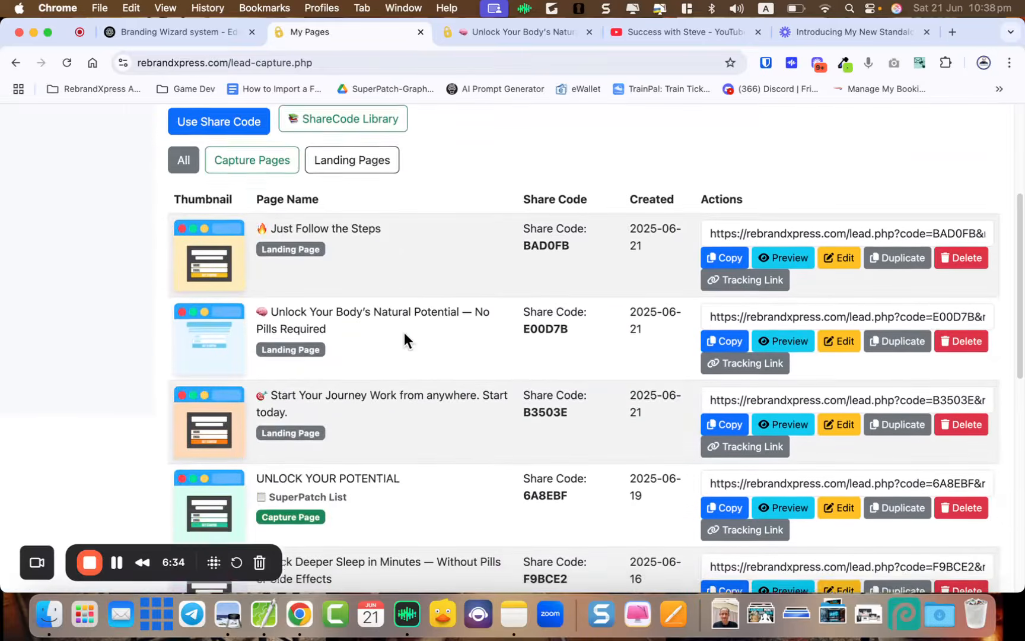
scroll(408, 339, "up", 1)
left_click(251, 223)
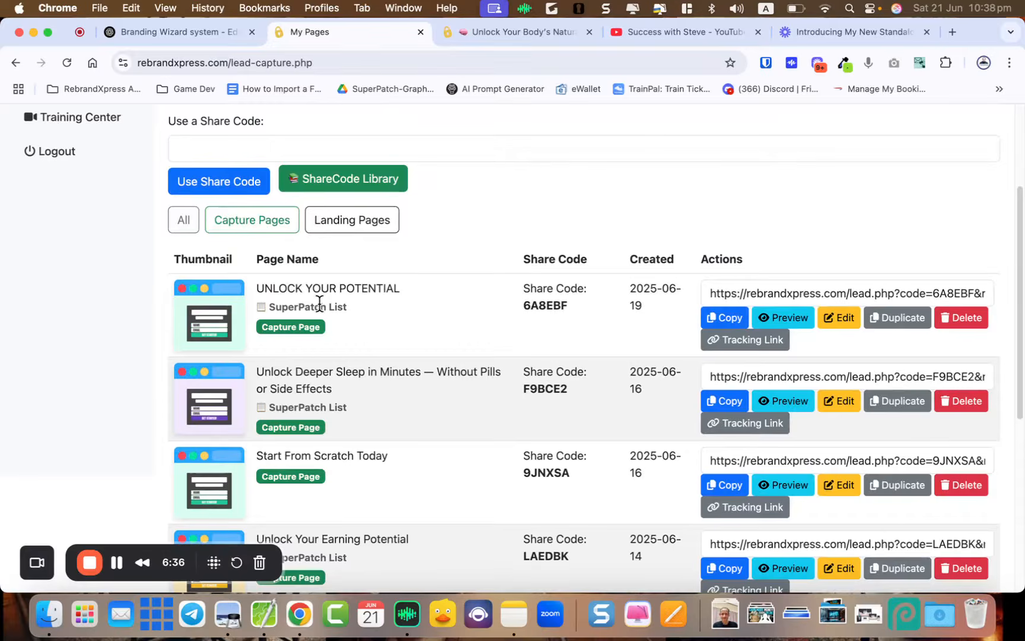
Preview the "UNLOCK YOUR POTENTIAL" capture page and examine its mockup image, text and opt-in form
left_click(793, 313)
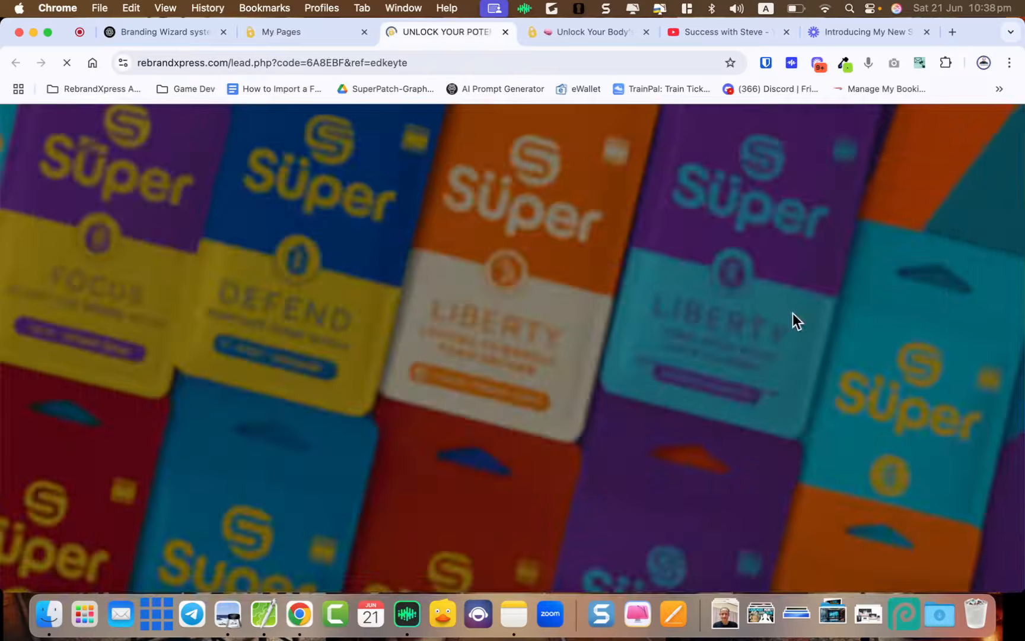
scroll(792, 312, "down", 3)
scroll(536, 284, "up", 3)
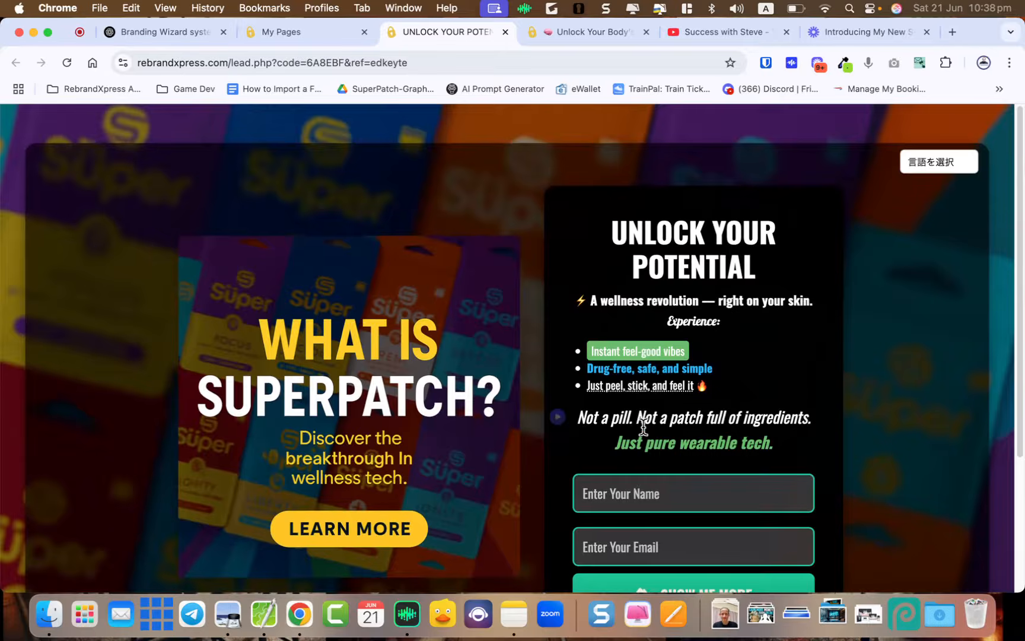
scroll(644, 426, "down", 3)
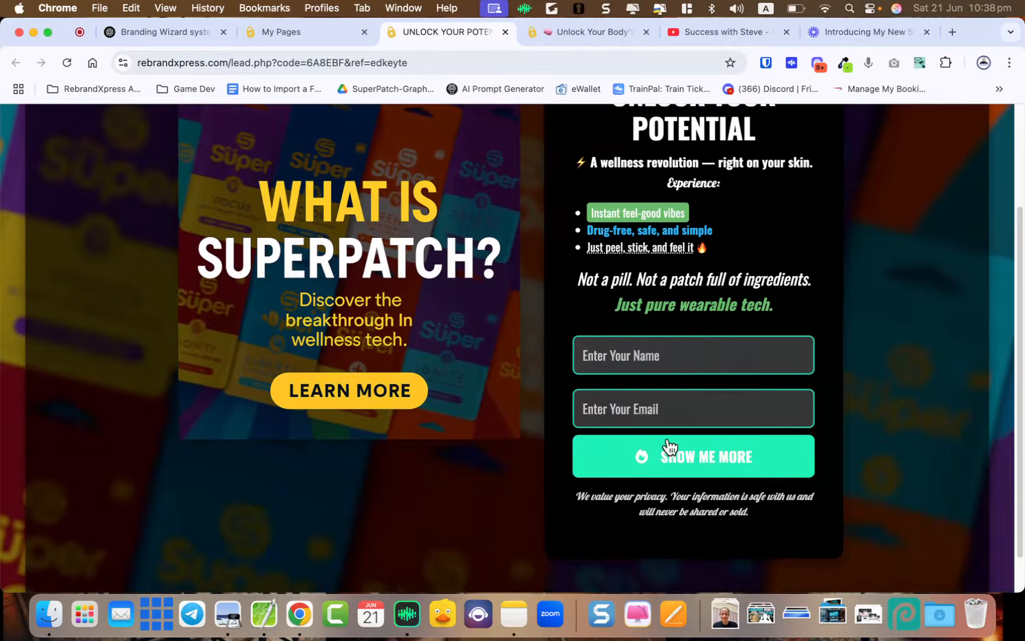
Examine the previewed "Unlock Your Body's Natural Potential" landing page's video, headline, subheadline text and call-to-action for comparison with the capture page
left_click(537, 31)
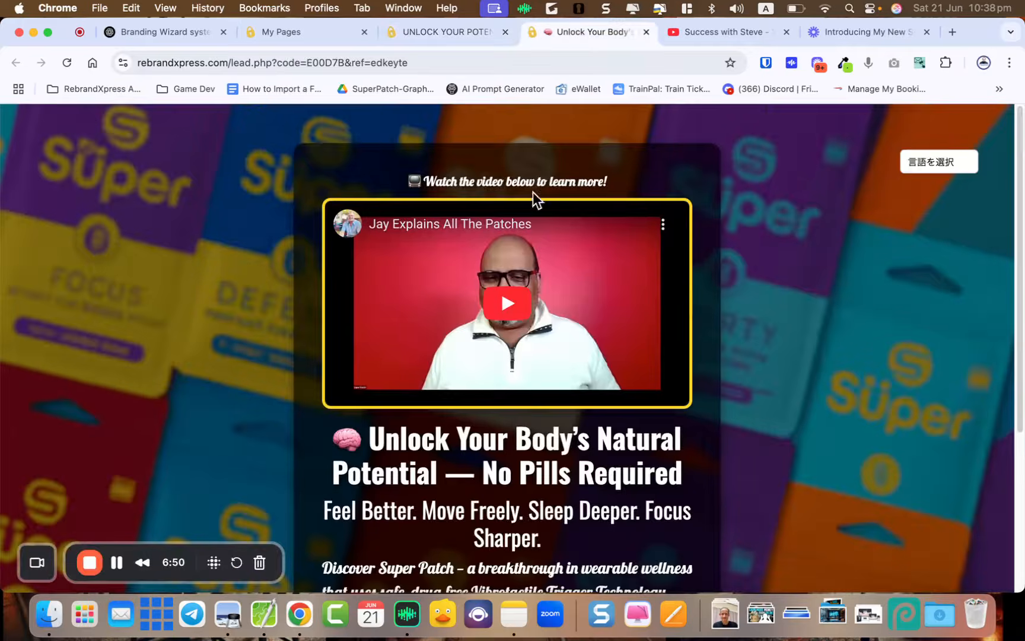
scroll(533, 237, "down", 5)
scroll(537, 291, "up", 4)
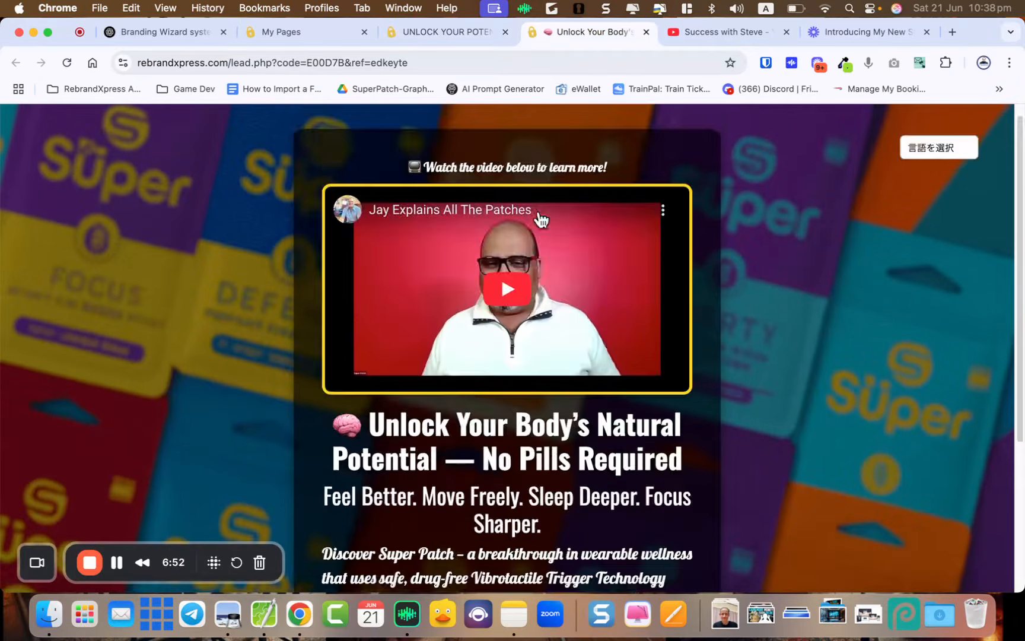
scroll(422, 324, "down", 5)
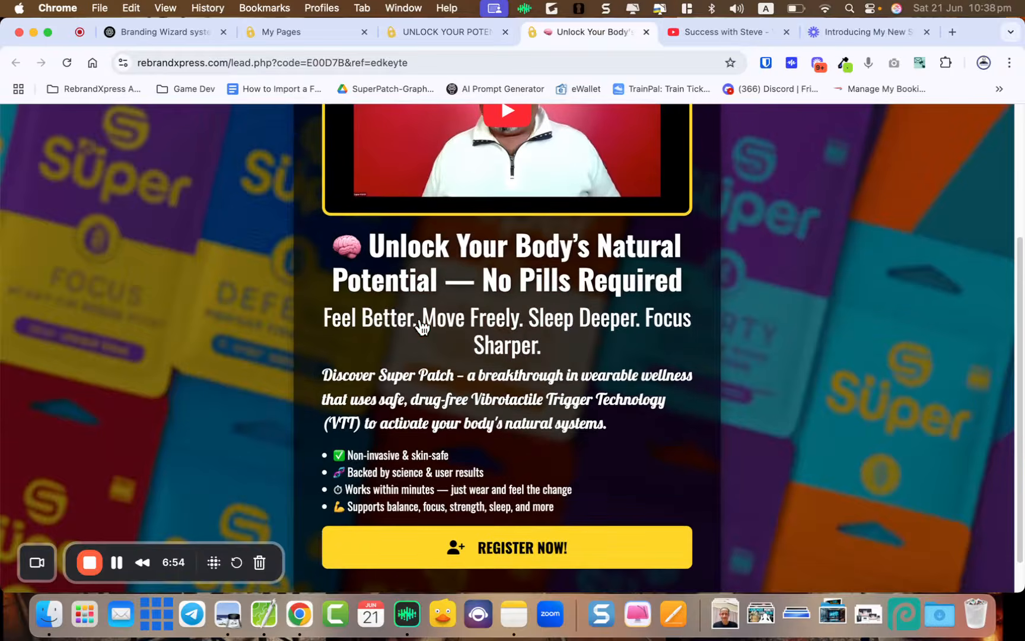
scroll(423, 320, "up", 4)
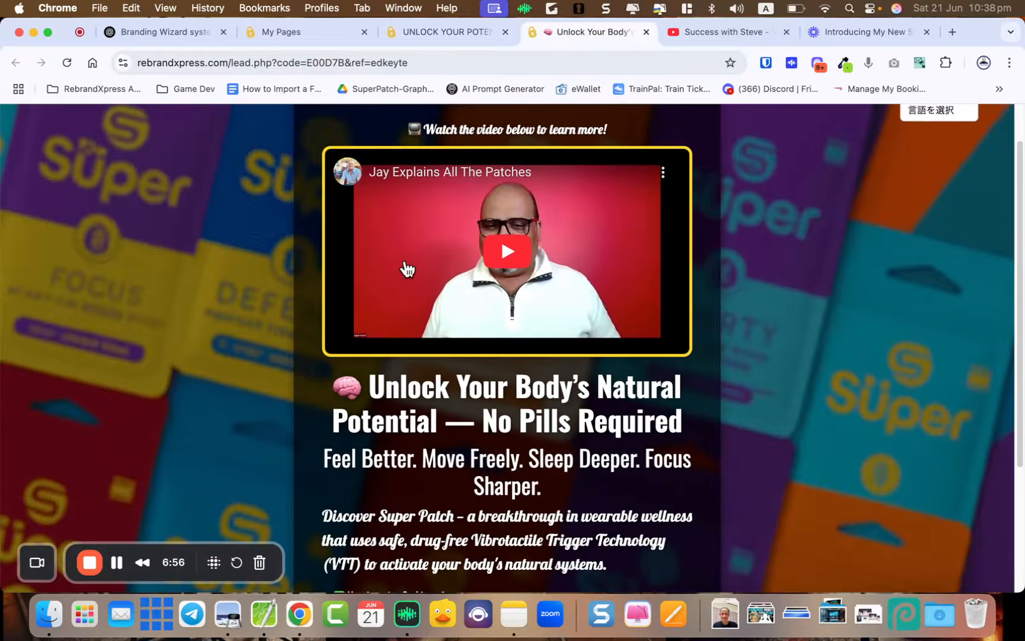
scroll(407, 268, "down", 3)
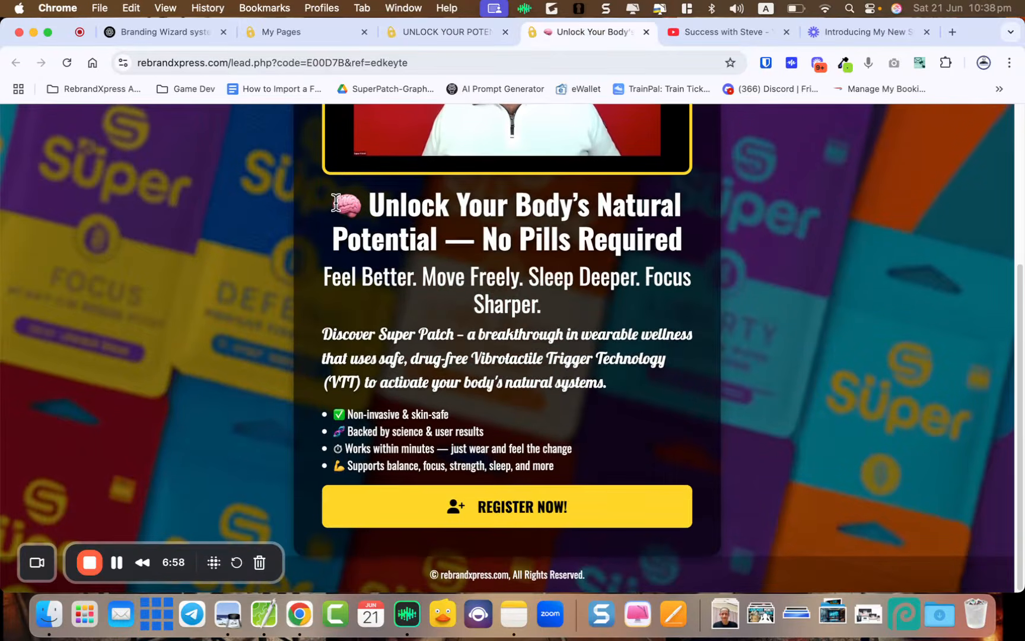
left_click_drag(333, 198, 473, 499)
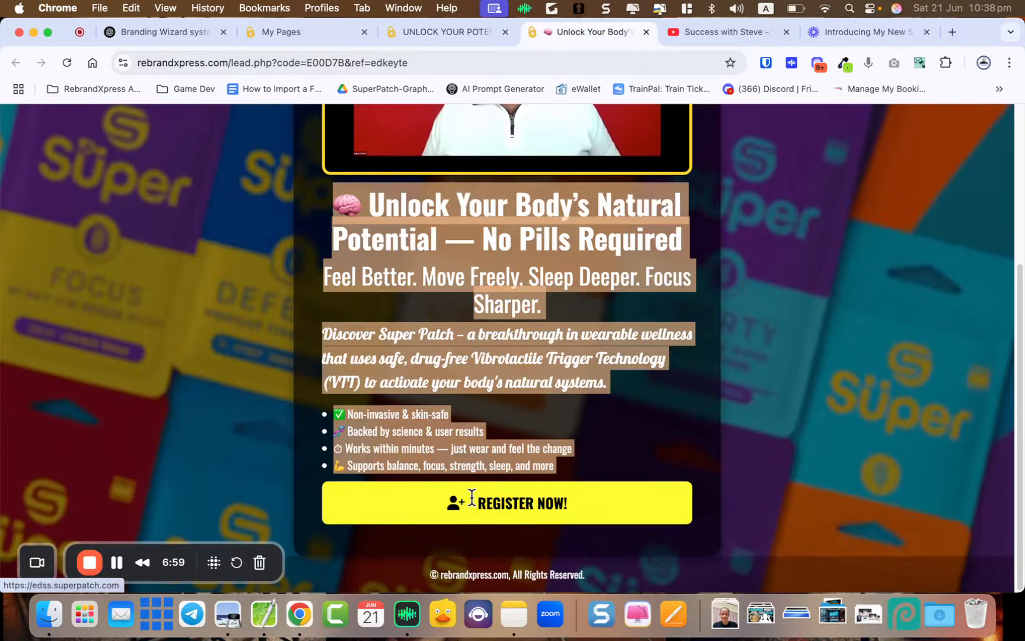
left_click(534, 413)
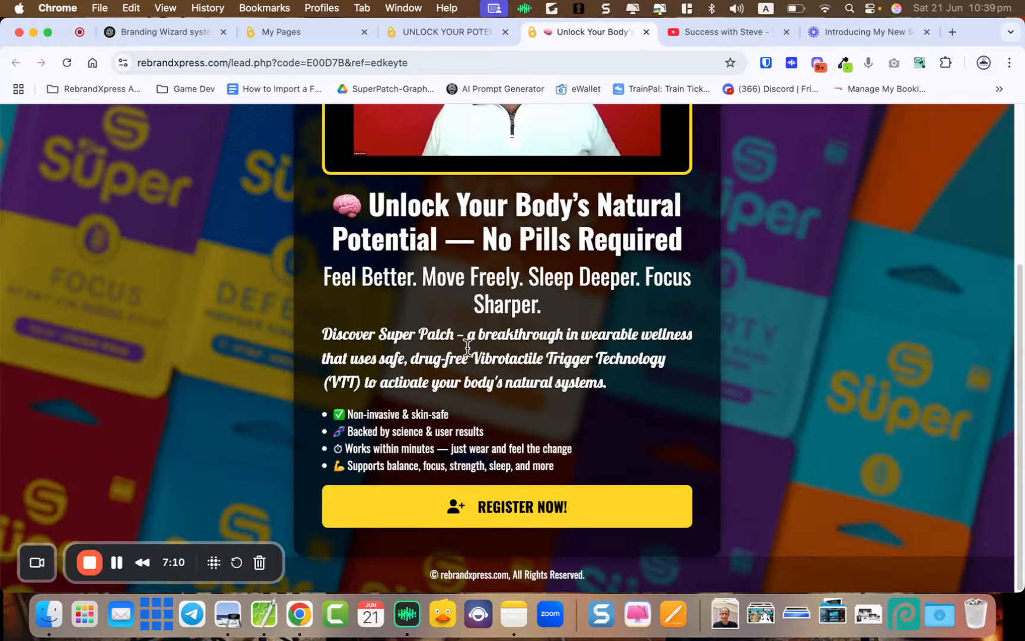
Follow the landing page's "Register Now!" link to its redirect destination and close the opened site
left_click(496, 505)
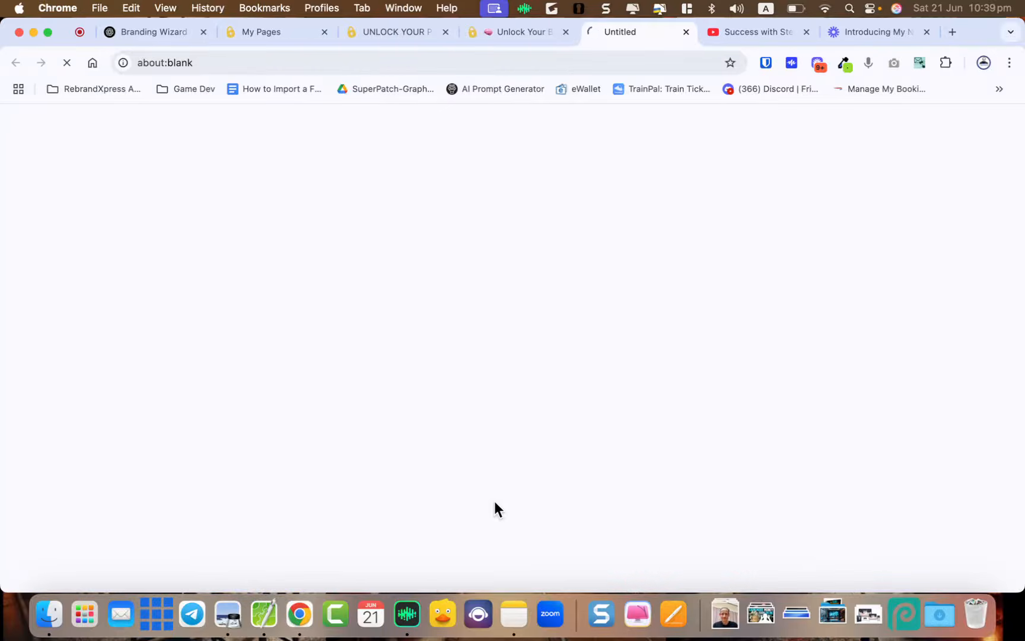
key("super+w")
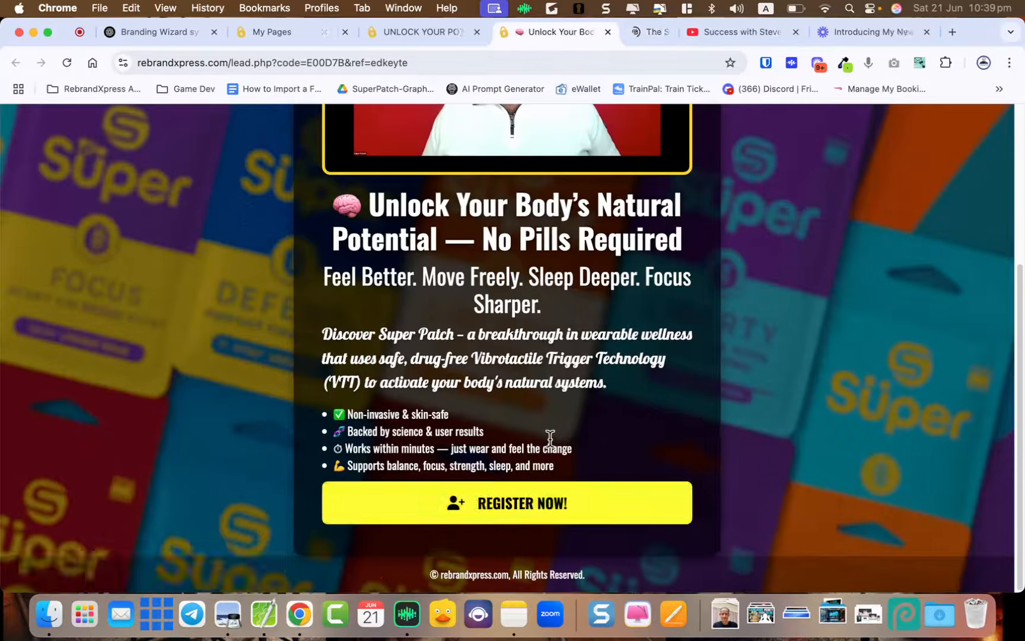
scroll(550, 438, "up", 1)
scroll(550, 438, "down", 1)
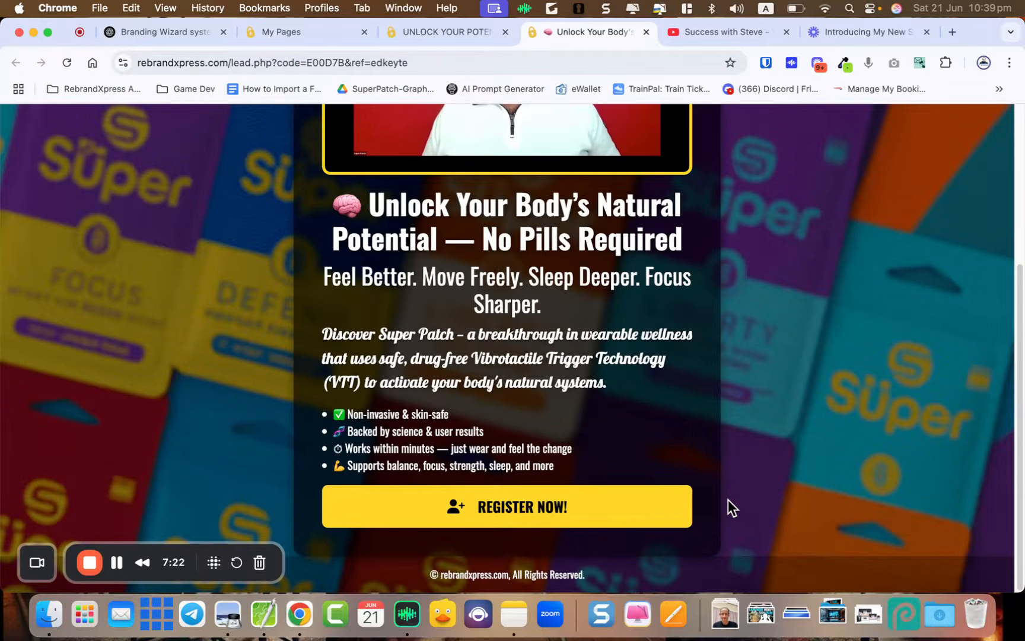
Open the "Unlock Deeper Sleep in Minutes" capture page for editing and examine its text, image, call-to-action, theme color and redirect settings
left_click(403, 30)
left_click(320, 31)
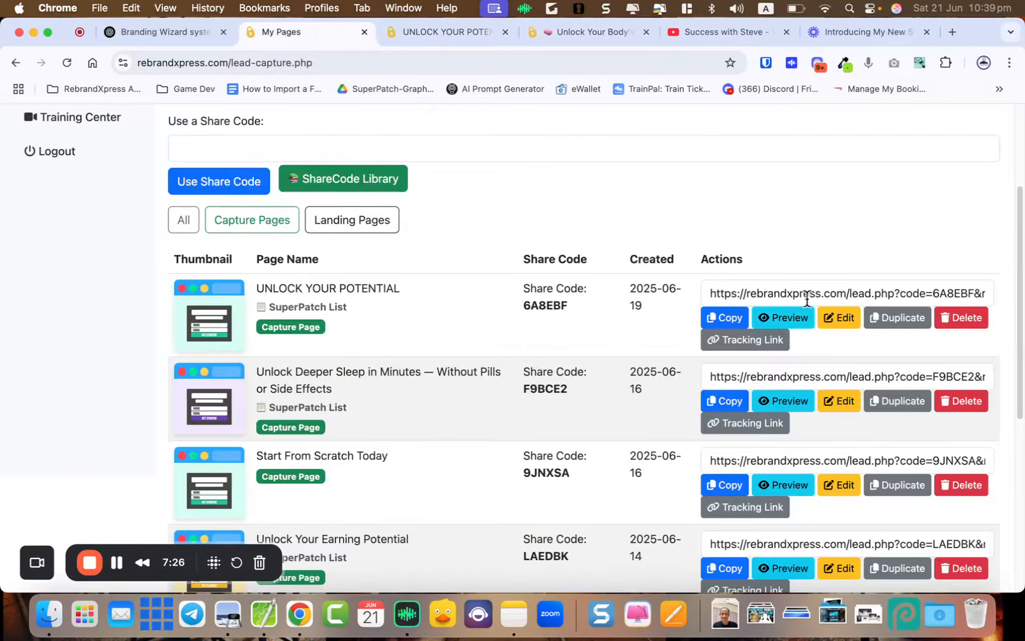
scroll(814, 380, "down", 1)
left_click(843, 362)
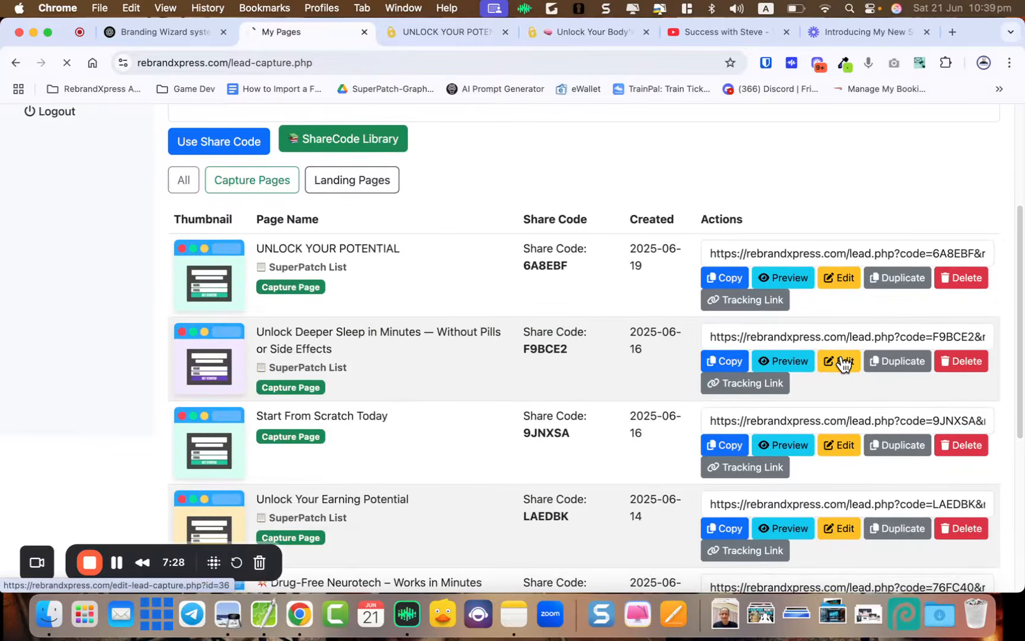
scroll(842, 358, "down", 5)
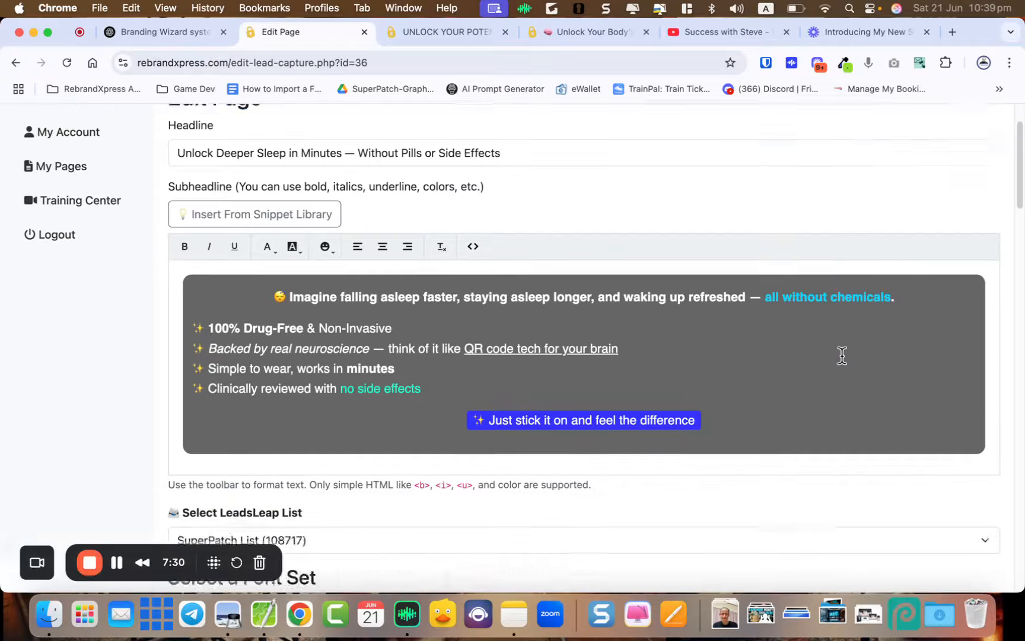
scroll(842, 357, "down", 15)
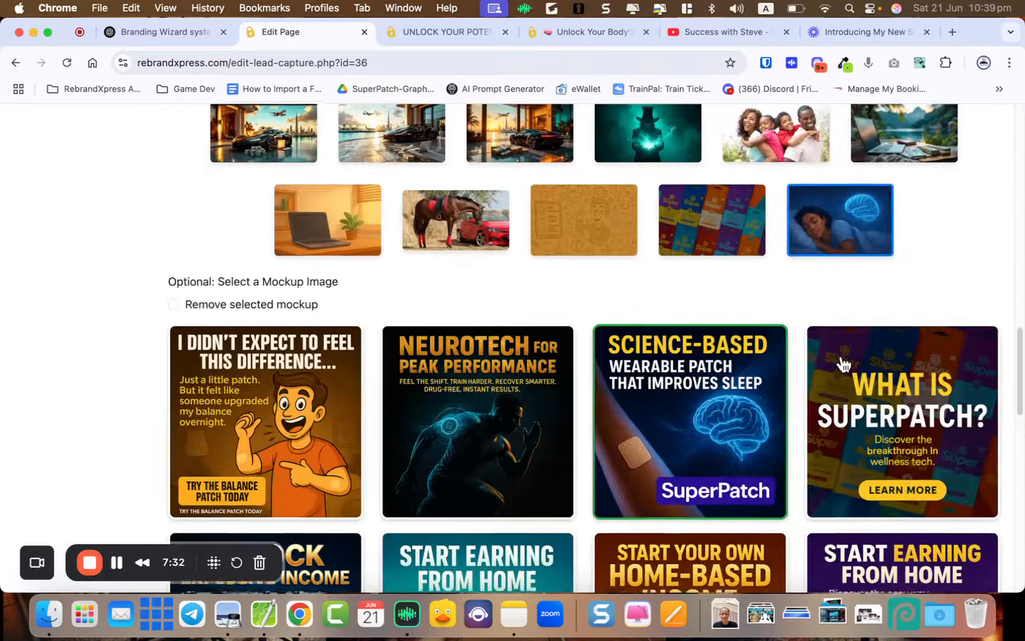
scroll(842, 356, "down", 9)
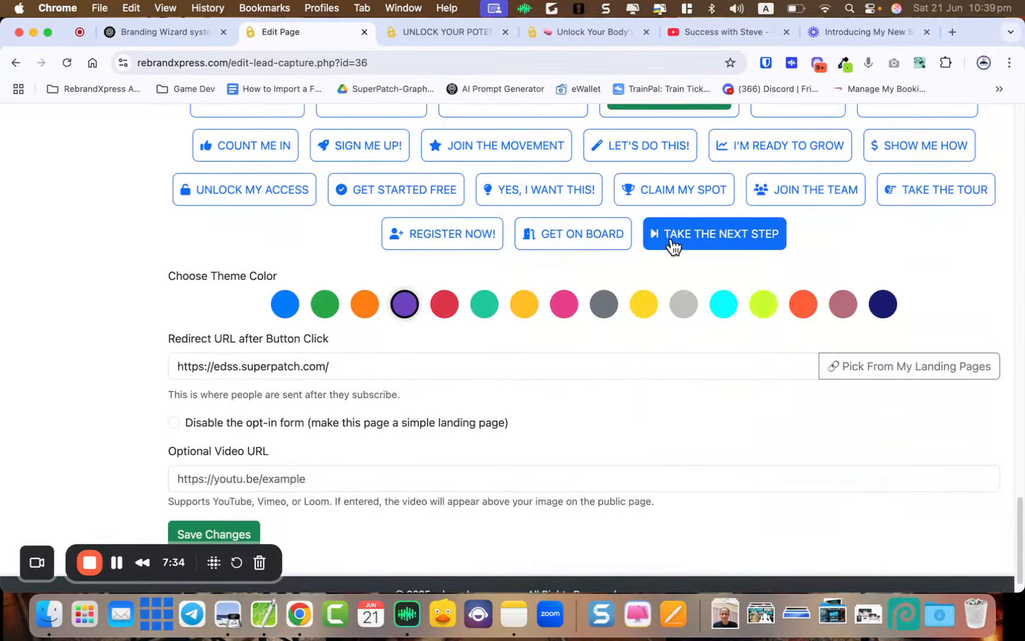
scroll(703, 239, "up", 4)
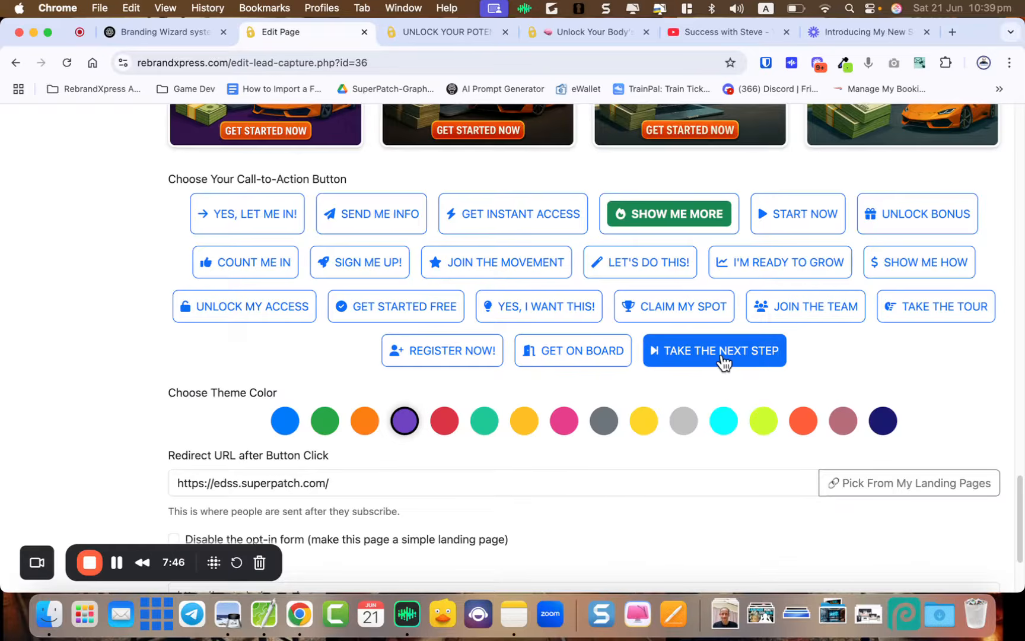
Review the previewed "Unlock Your Body's Natural Potential" landing page from its call-to-action back up to the video
left_click(547, 34)
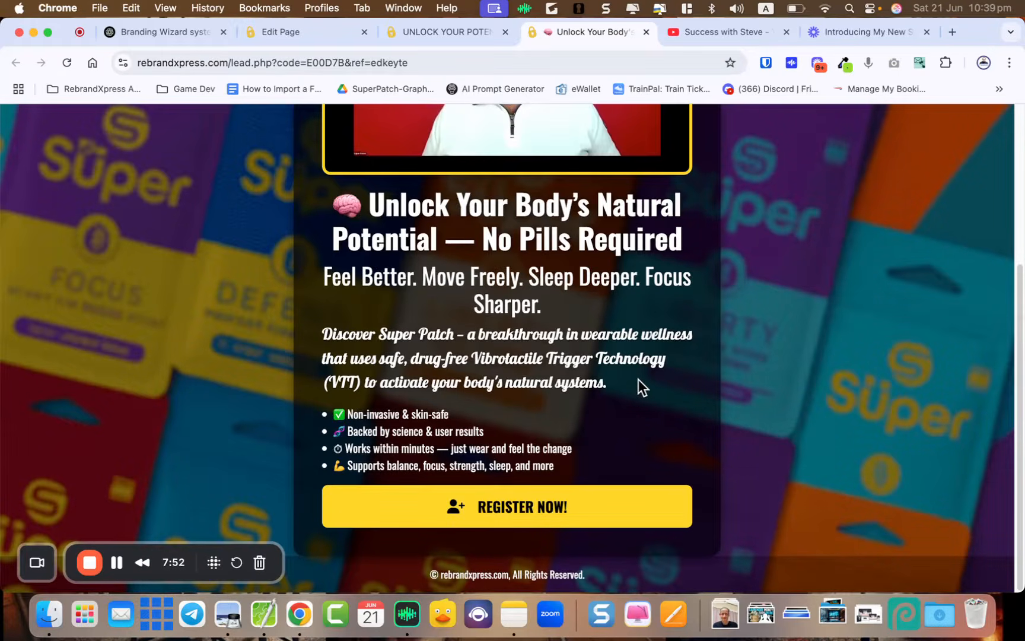
scroll(638, 379, "up", 2)
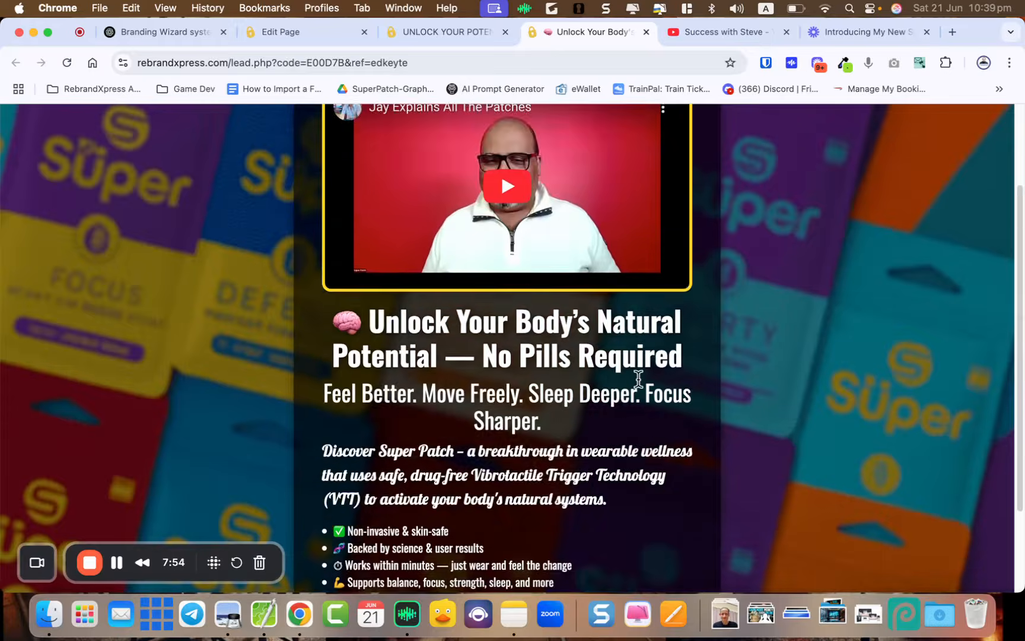
scroll(639, 379, "down", 2)
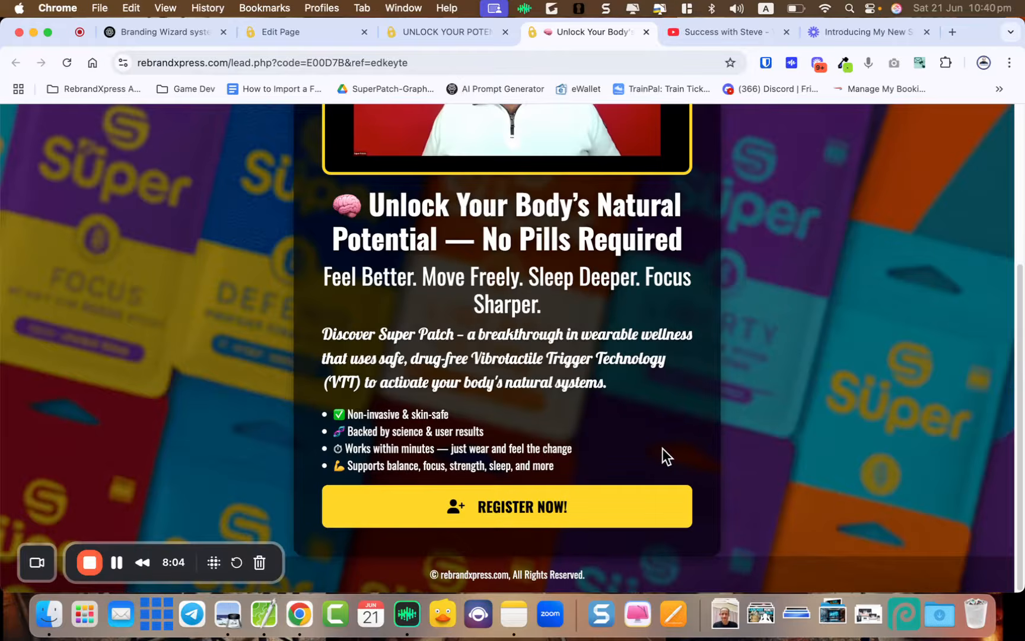
scroll(662, 448, "up", 5)
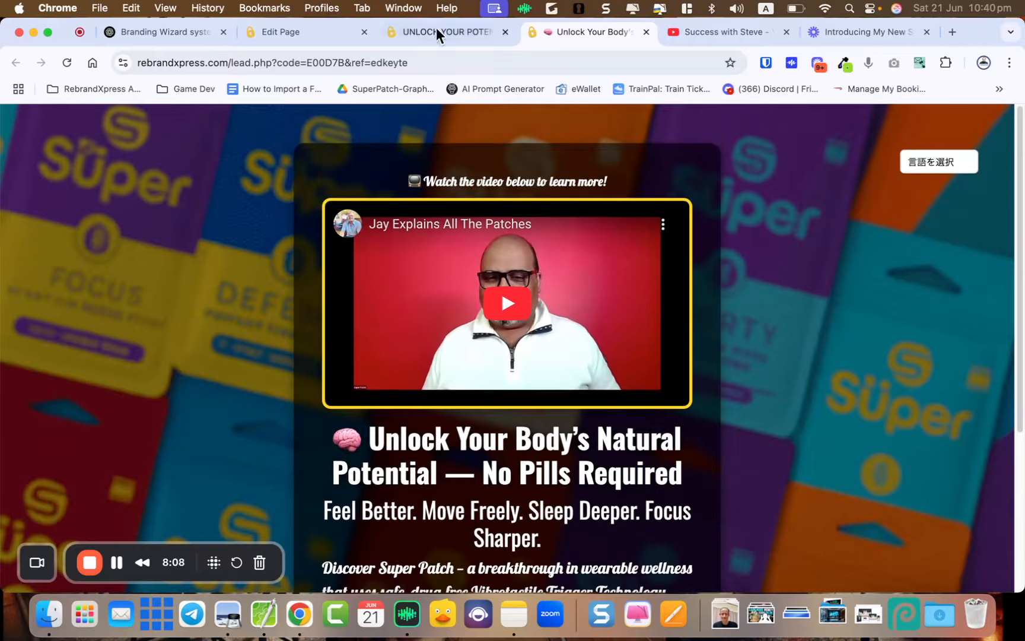
Examine the capture page's redirect URL, opt-in form option and Optional Video URL setting, including the supported video services
left_click(270, 33)
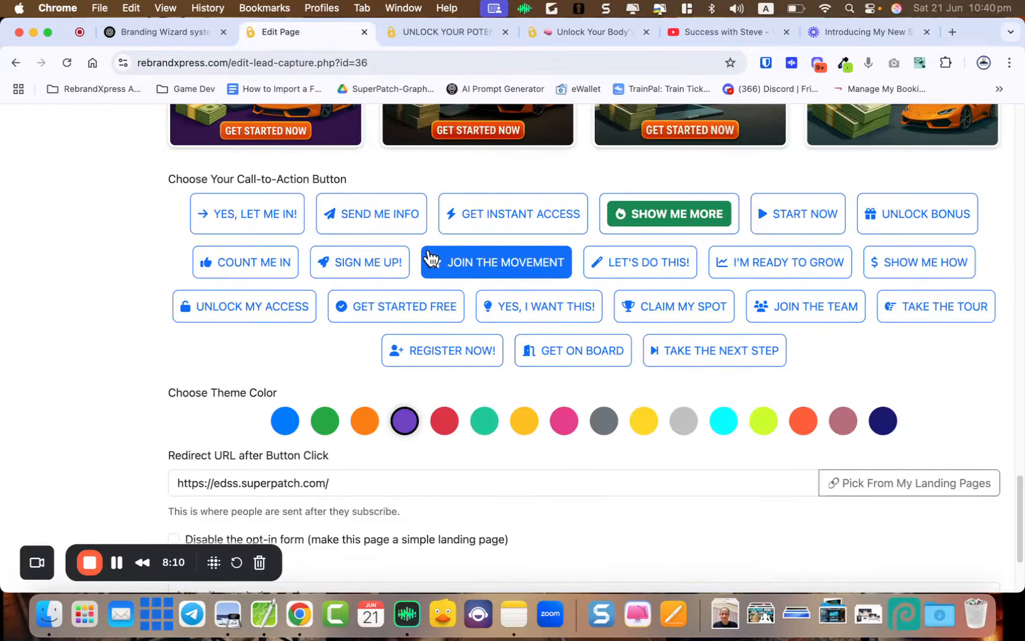
scroll(430, 250, "down", 2)
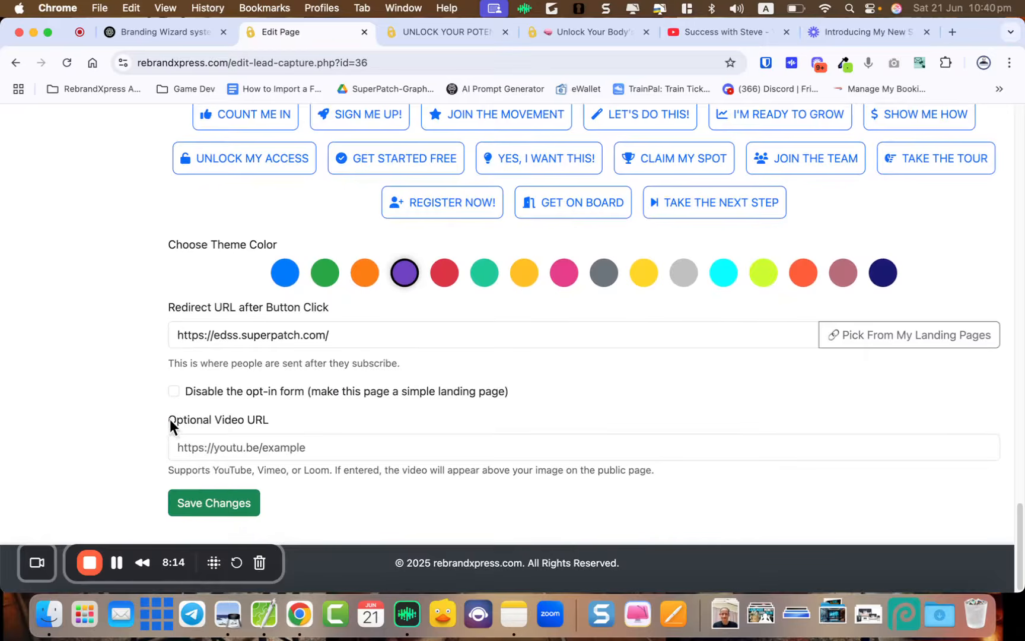
left_click_drag(169, 419, 290, 425)
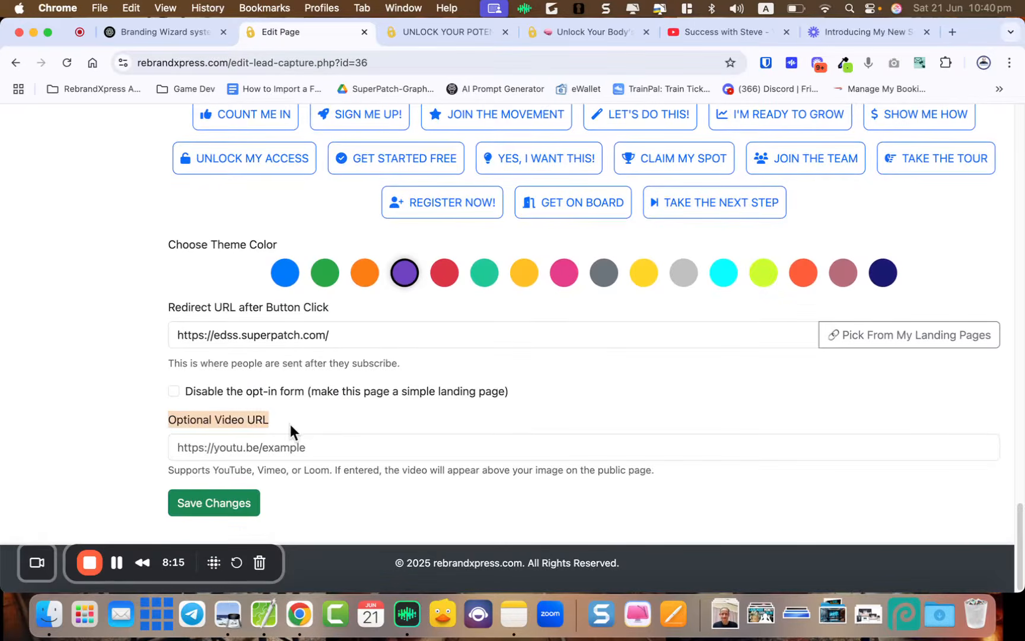
double_click(315, 470)
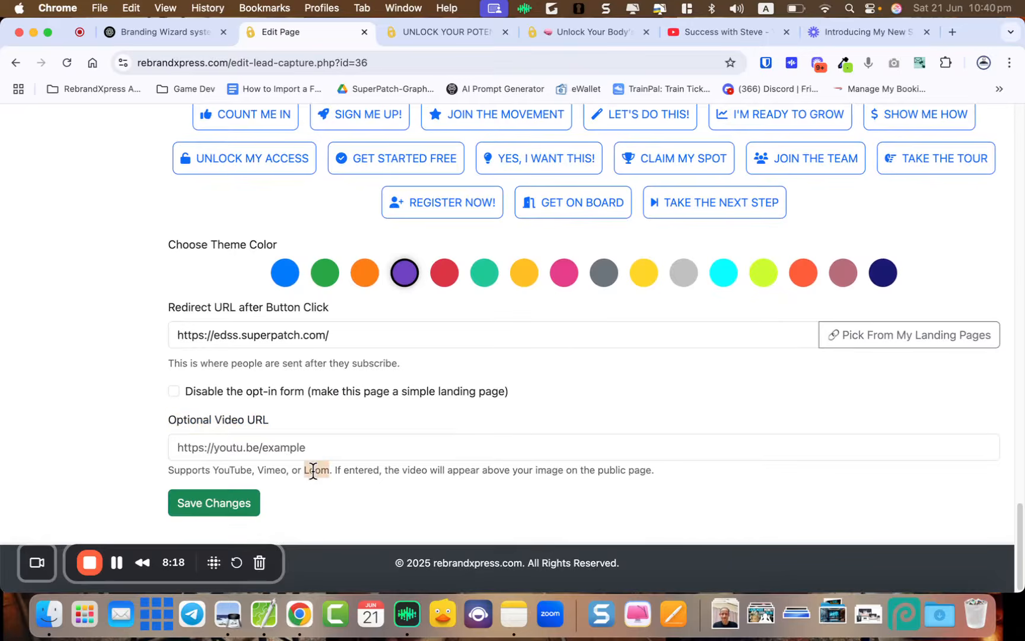
Leave the capture page's edit form without saving and bring up the full list of saved pages
left_click(411, 36)
left_click(309, 33)
left_click(347, 175)
scroll(347, 175, "up", 20)
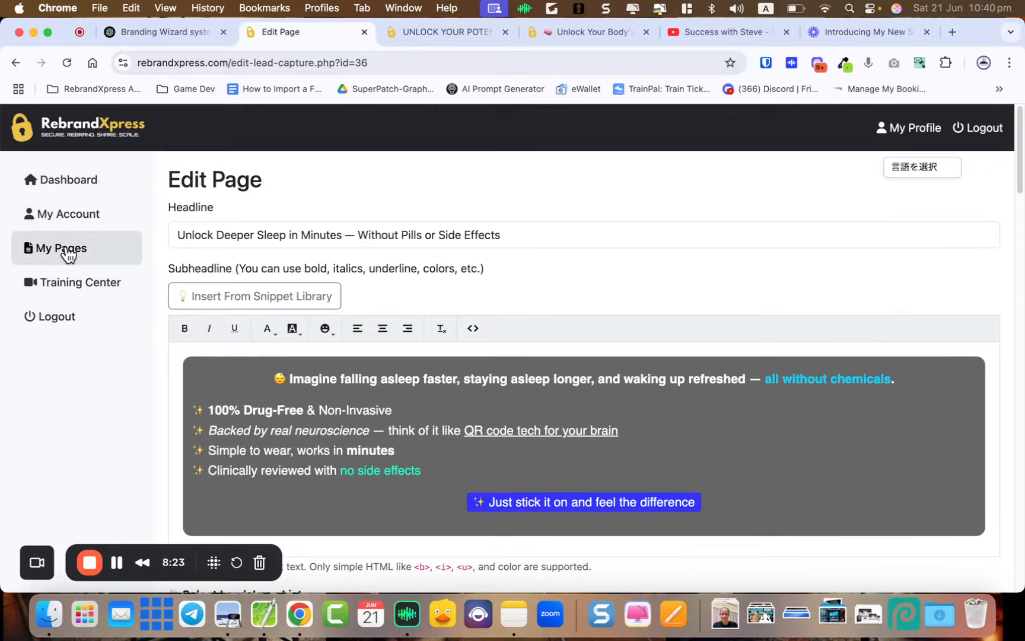
left_click(68, 252)
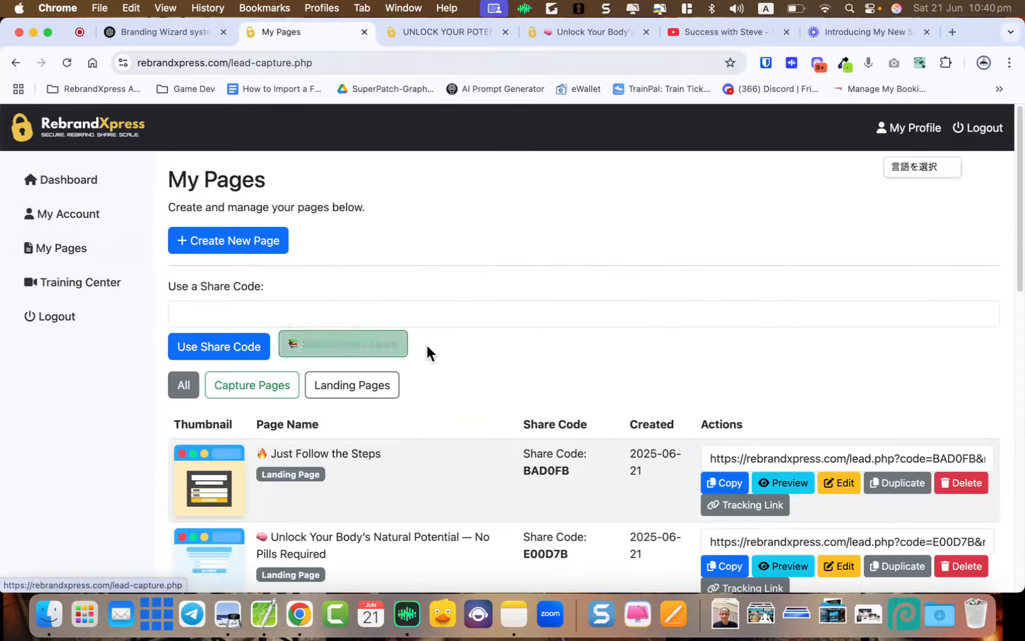
scroll(428, 344, "down", 3)
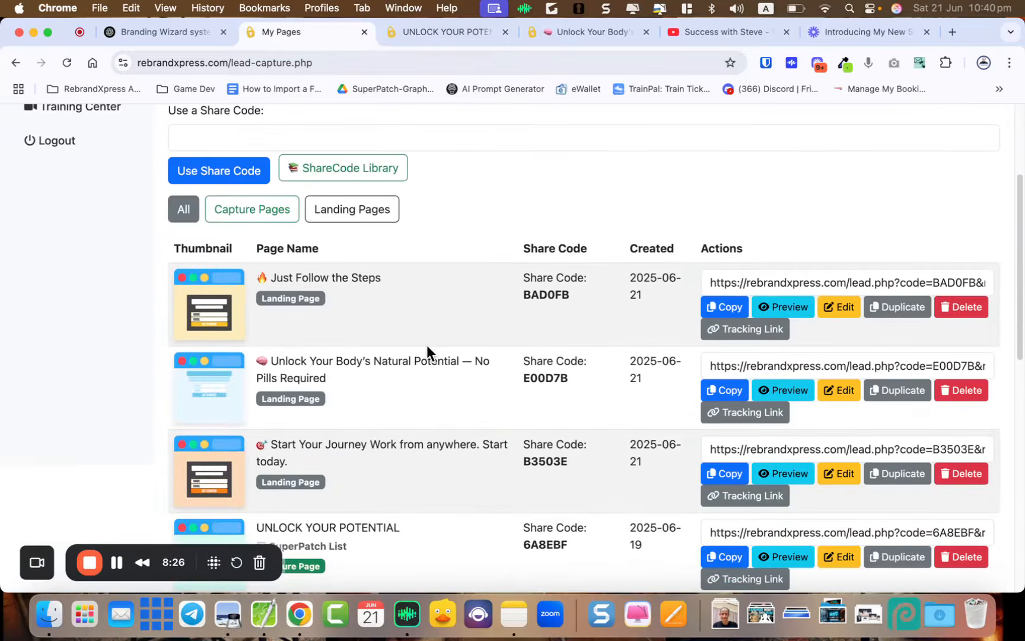
Preview the "Just Follow the Steps" landing page in Japanese and examine the translated text down to the footer
left_click(782, 307)
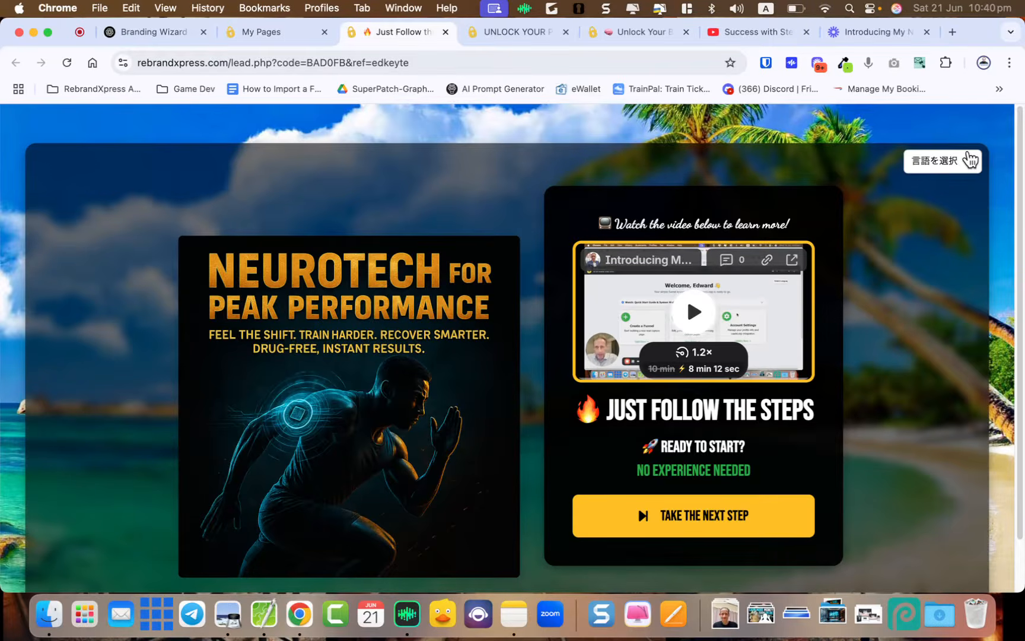
left_click(969, 160)
left_click(930, 178)
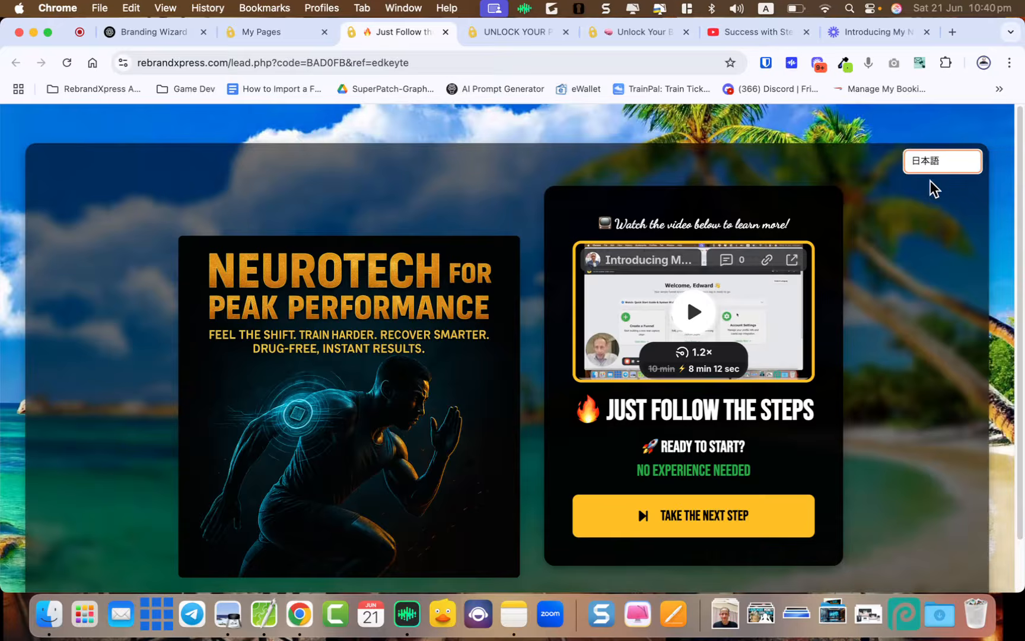
scroll(899, 344, "down", 2)
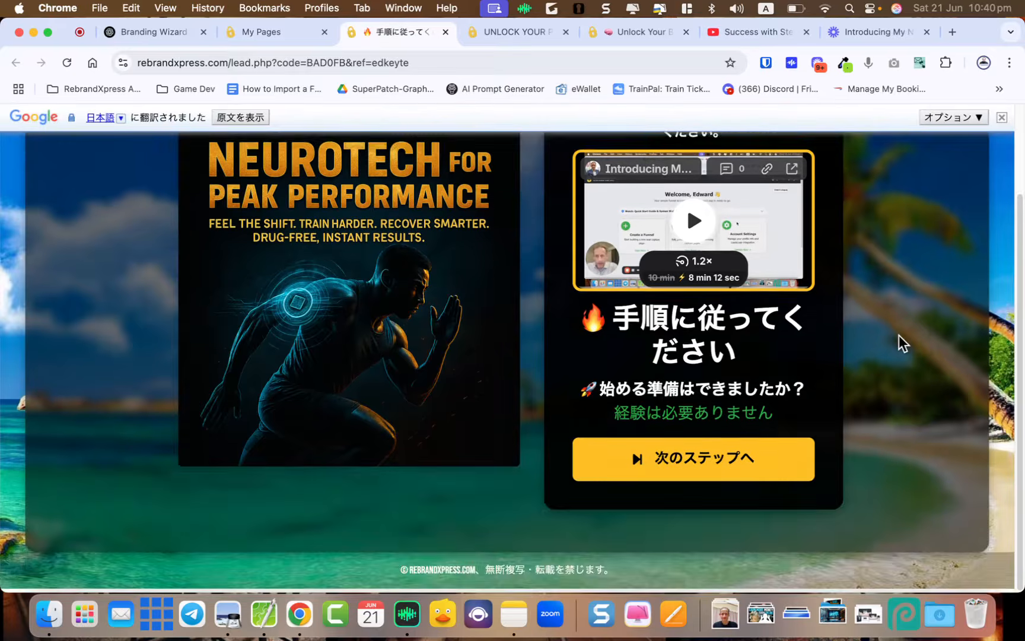
scroll(902, 344, "up", 2)
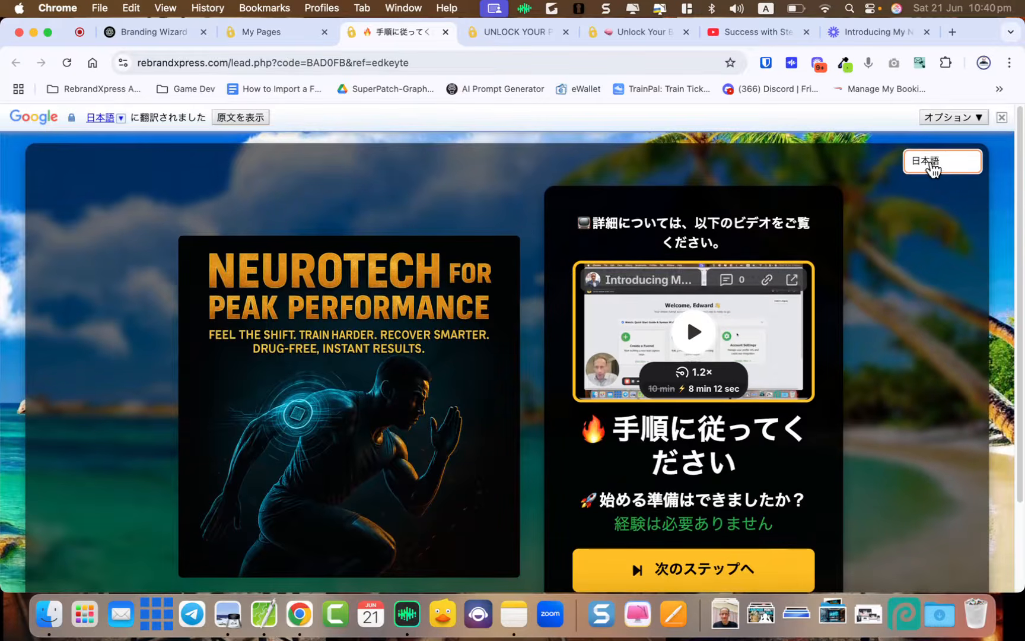
Return the previewed landing page to its original English and review its image, video and call-to-action
left_click(1003, 118)
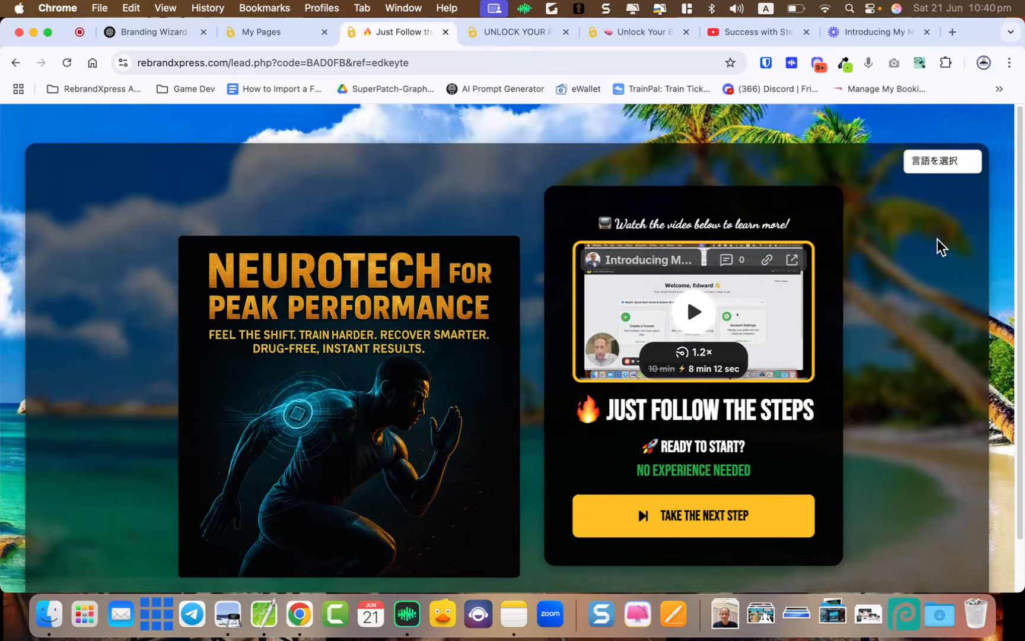
scroll(912, 318, "down", 2)
scroll(912, 319, "up", 1)
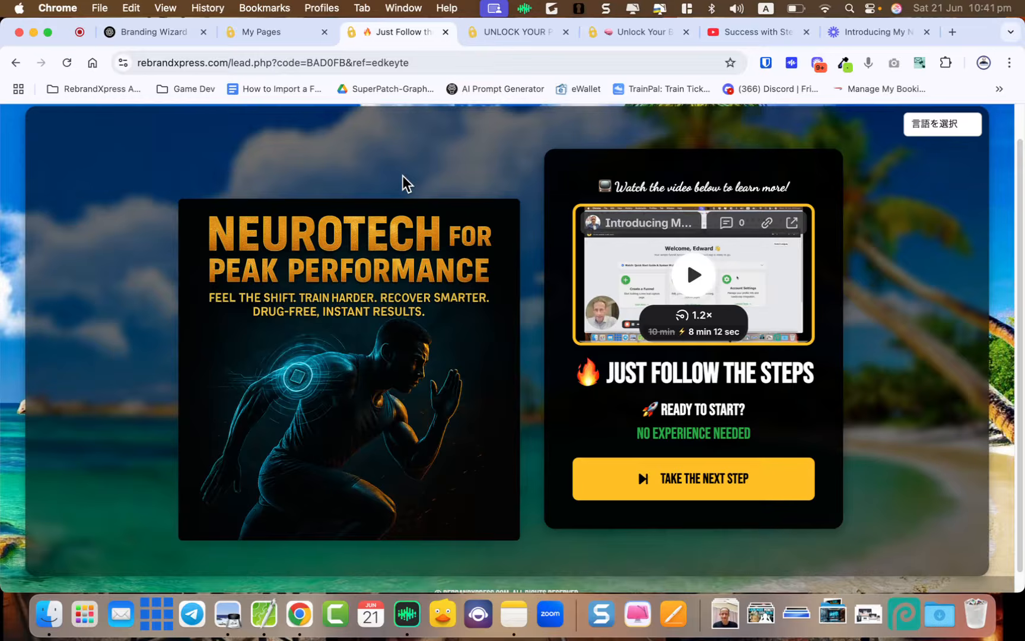
Go back to the saved pages list, look over the ready-made pages in the ShareCode Library, and close it
left_click(285, 34)
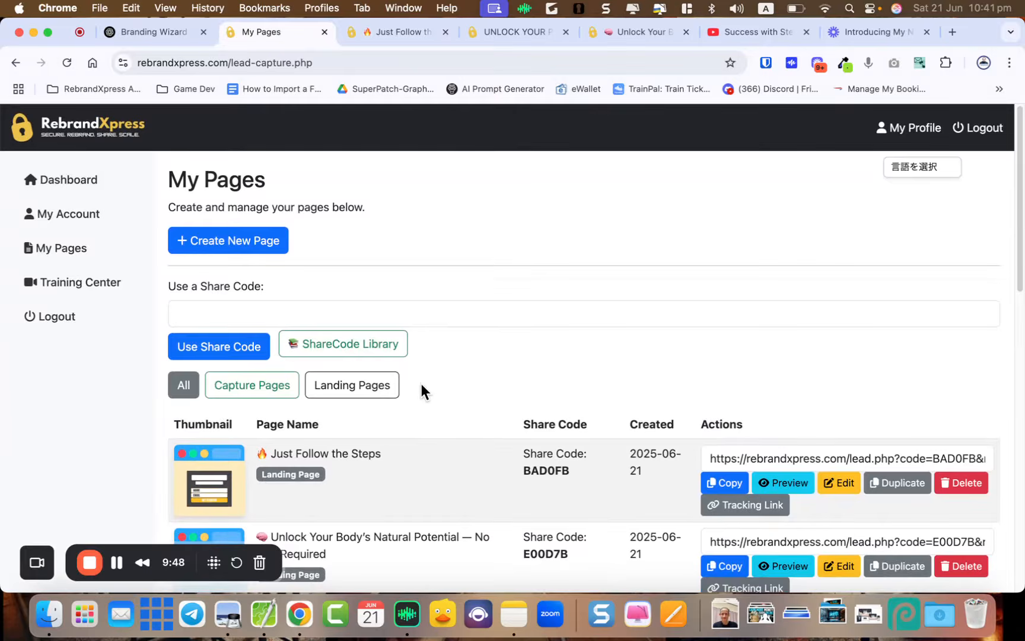
left_click(335, 347)
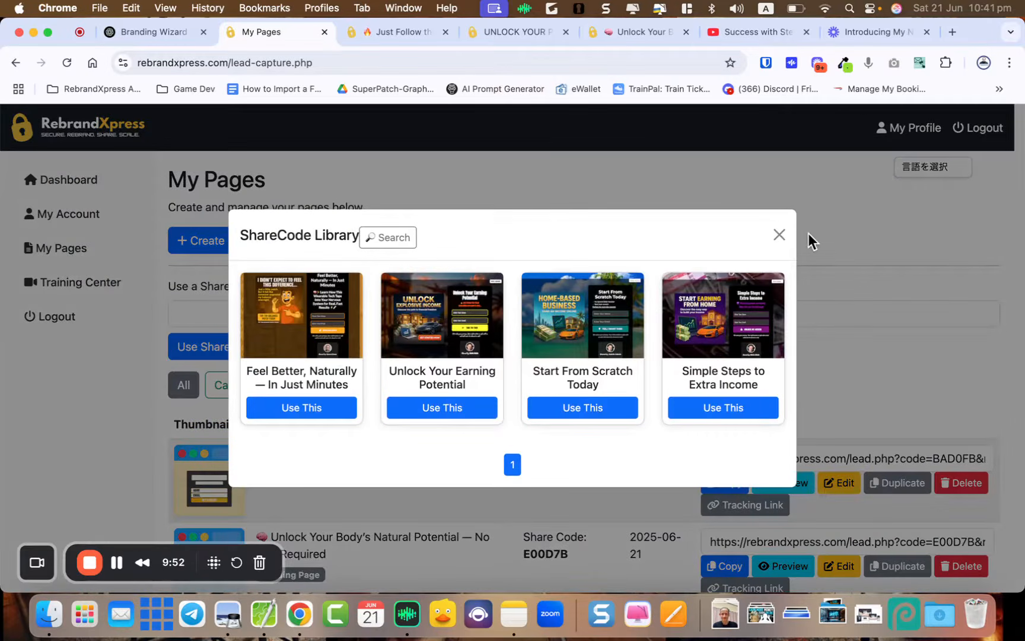
left_click(779, 235)
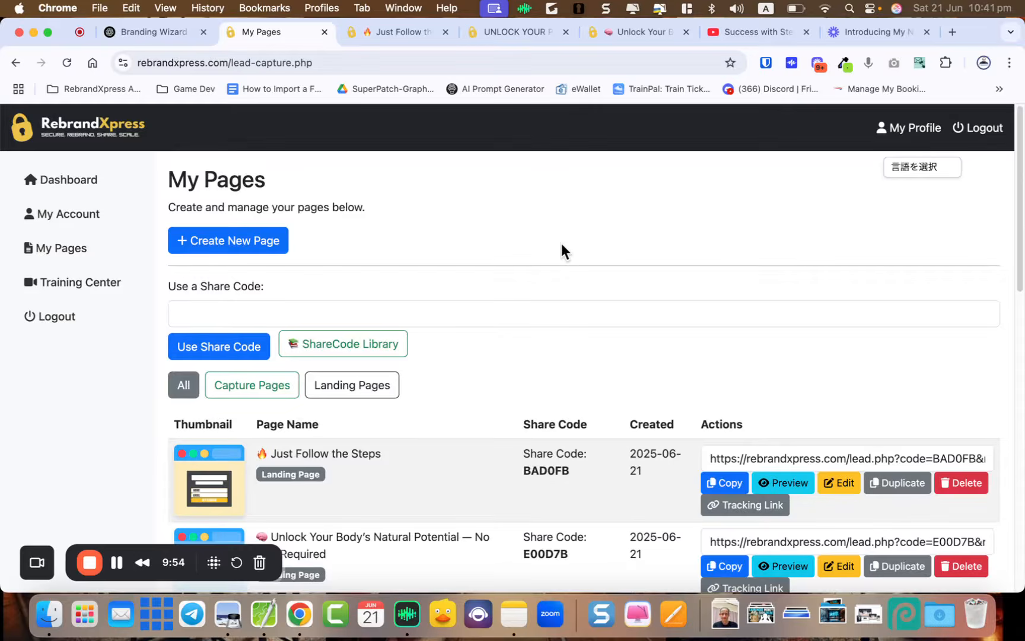